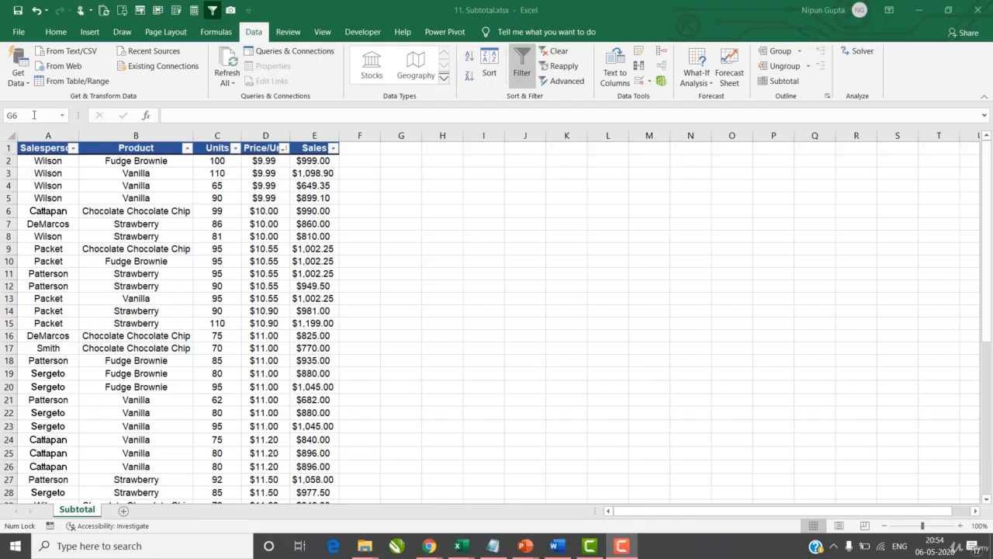
# Step: Review the Product, Units and Price/Unit columns, then widen the Sales column slightly
pyautogui.click(52, 134)
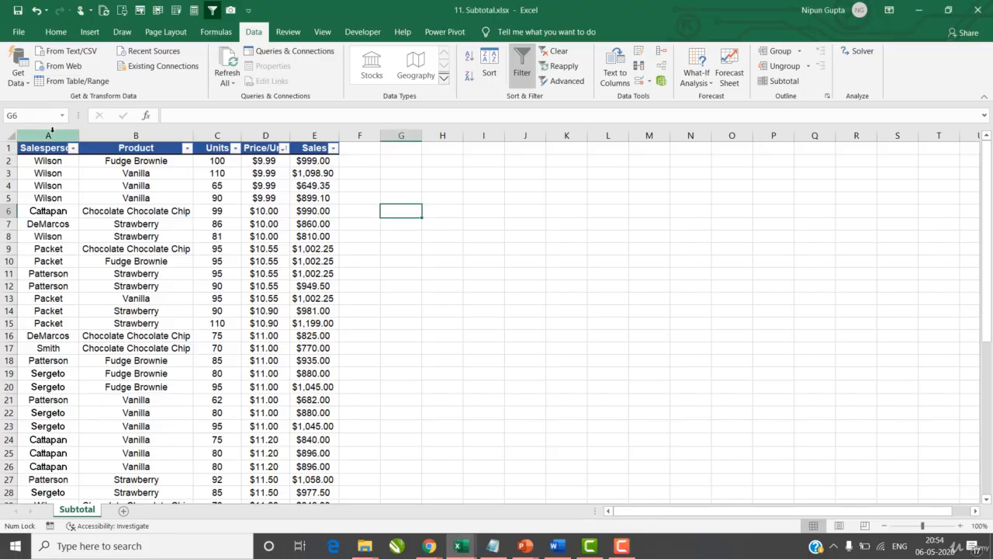
pyautogui.click(150, 135)
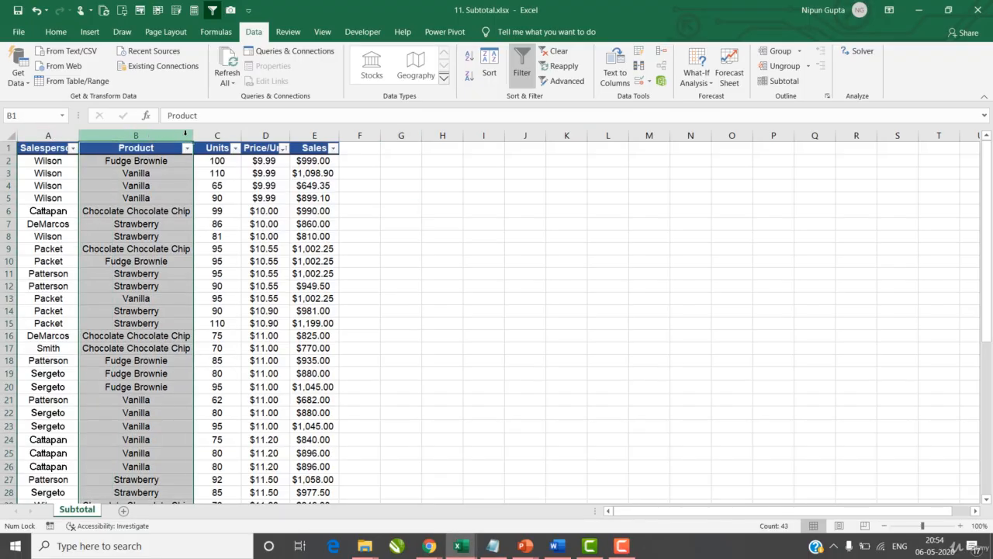
pyautogui.click(208, 134)
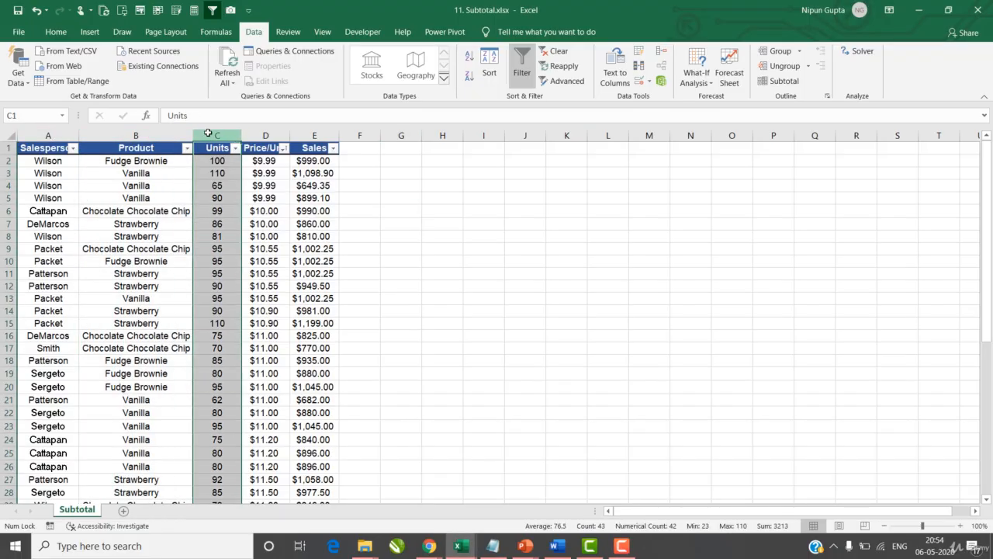
pyautogui.click(267, 136)
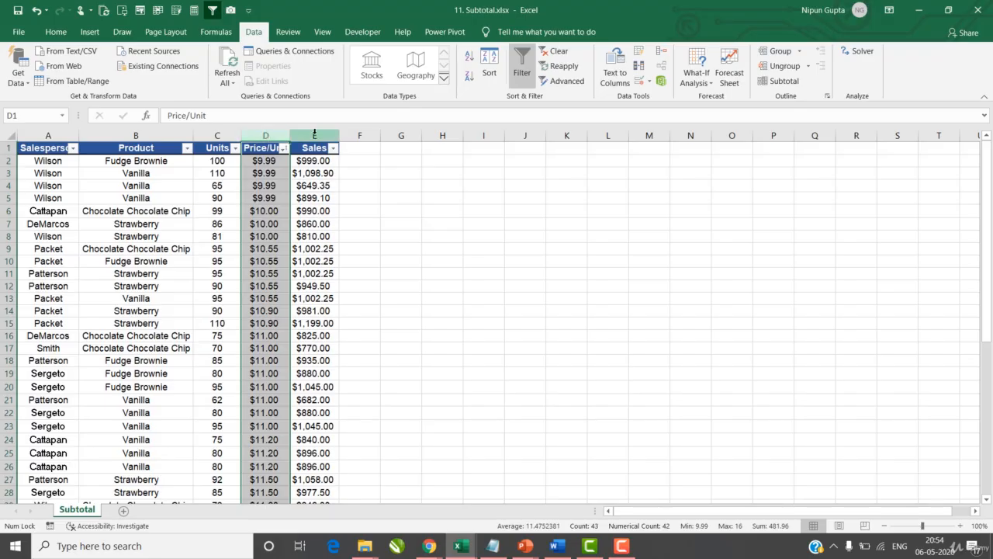
pyautogui.moveTo(339, 135); pyautogui.dragTo(347, 135)
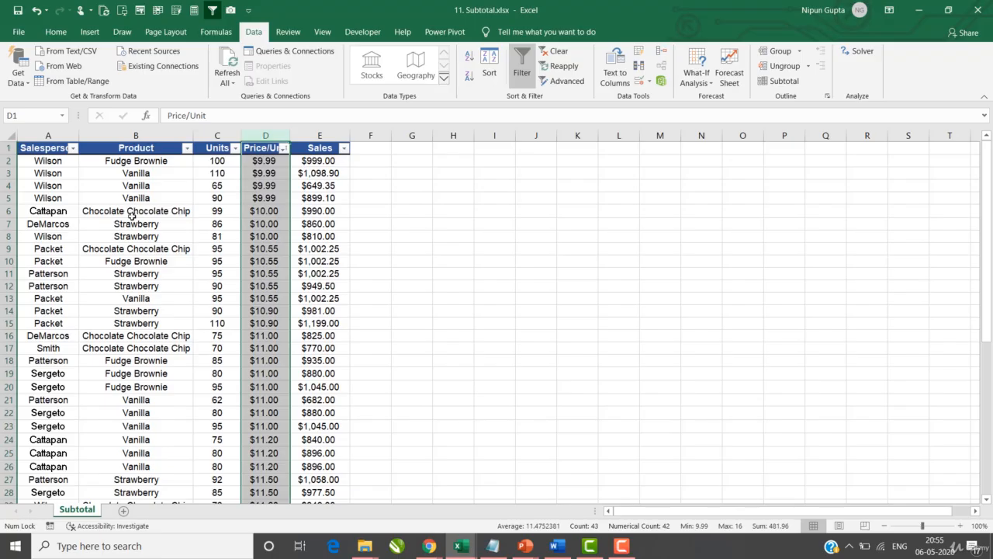
# Step: Sort the table by Product A to Z and highlight the Chocolate Chocolate Chip rows
pyautogui.click(187, 148)
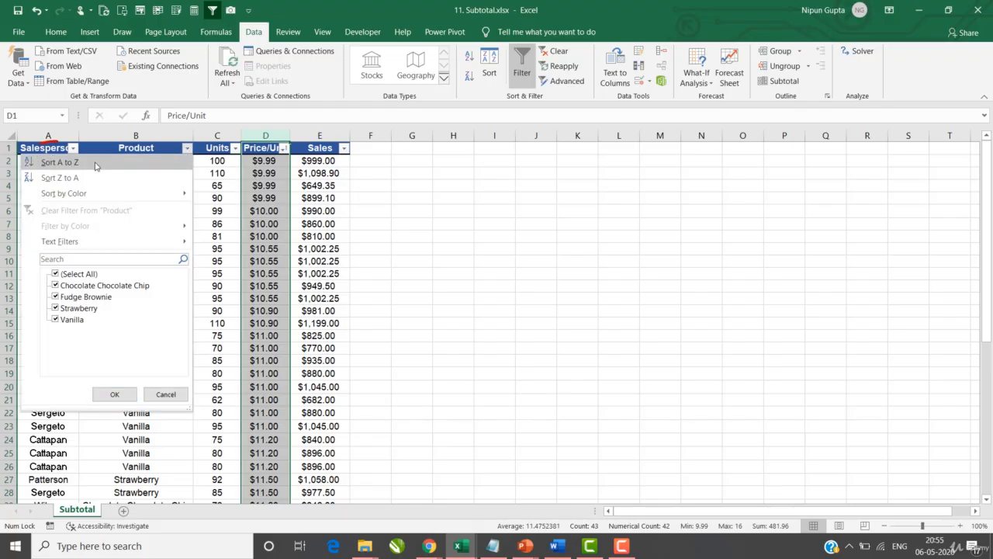
pyautogui.click(60, 162)
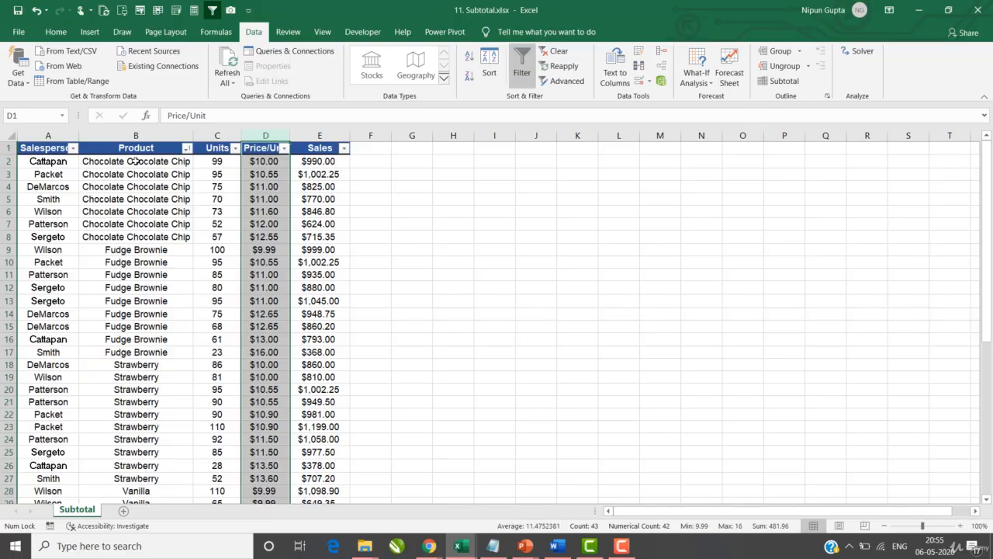
pyautogui.moveTo(134, 161); pyautogui.dragTo(148, 355)
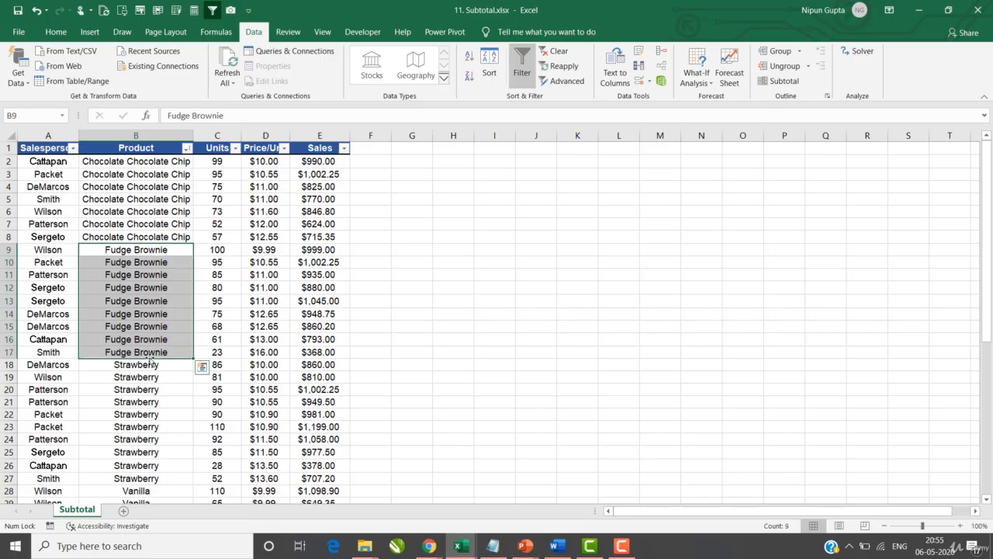
pyautogui.scroll(-2, 149, 372)
pyautogui.scroll(-1, 152, 354)
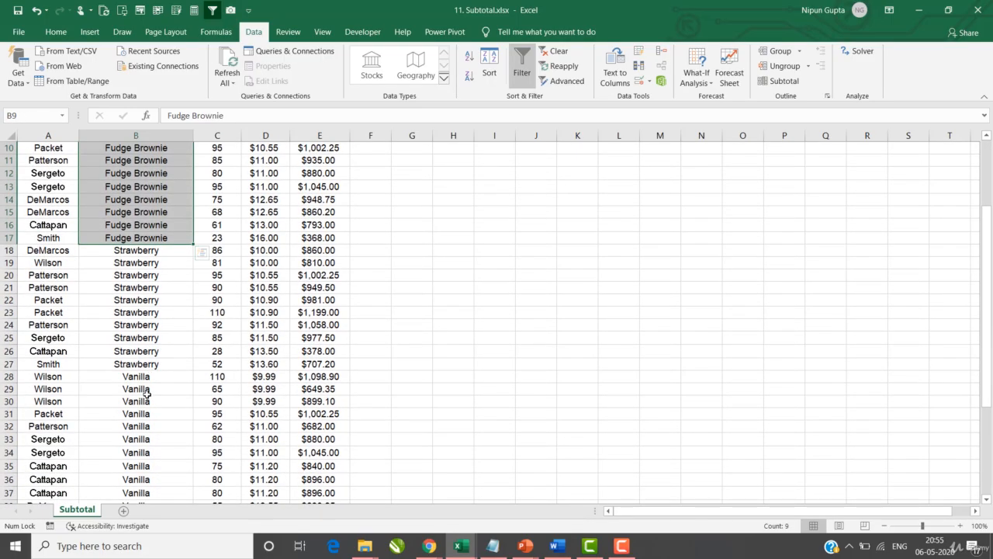
pyautogui.scroll(3, 147, 341)
pyautogui.click(130, 151)
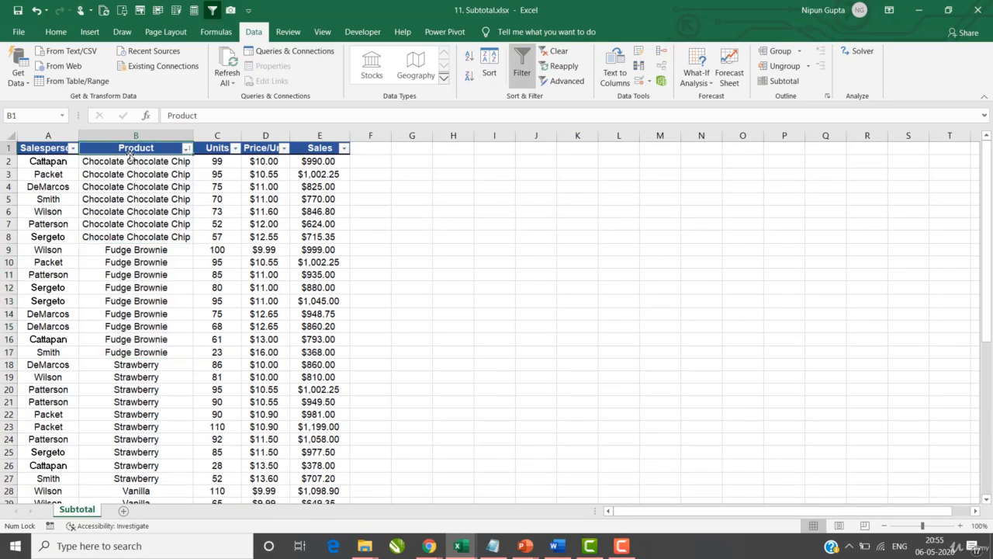
pyautogui.hotkey('ctrl', 'Down')
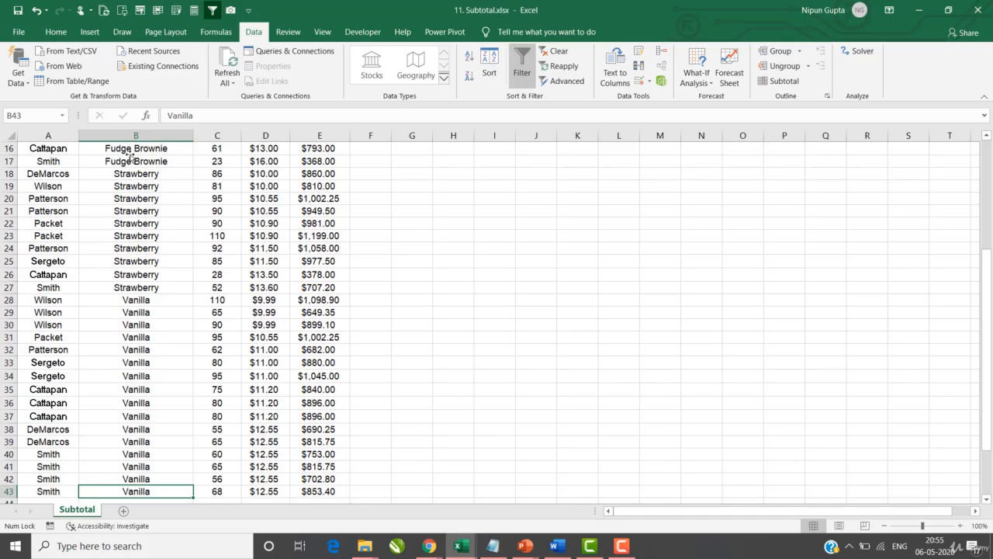
pyautogui.hotkey('ctrl', 'Up')
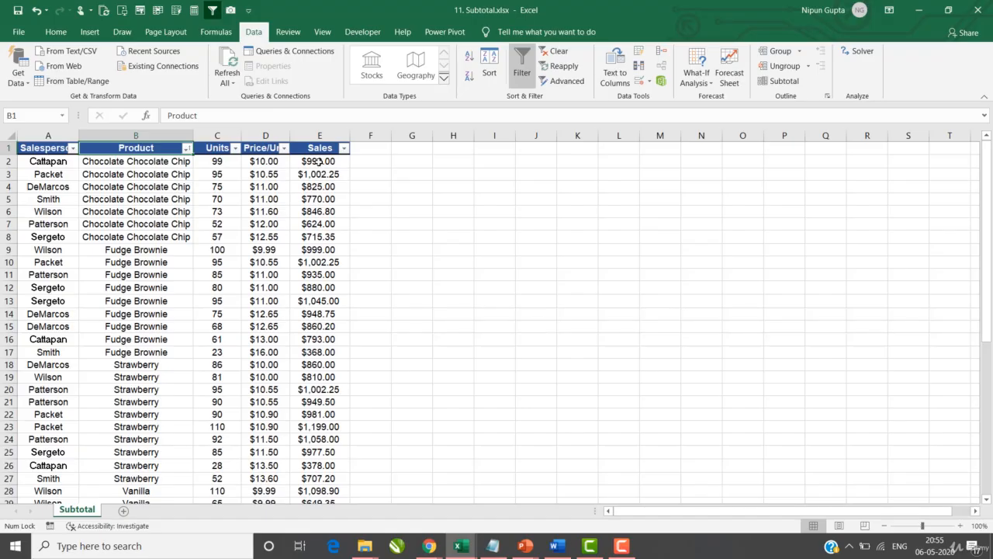
pyautogui.moveTo(319, 162); pyautogui.dragTo(319, 237)
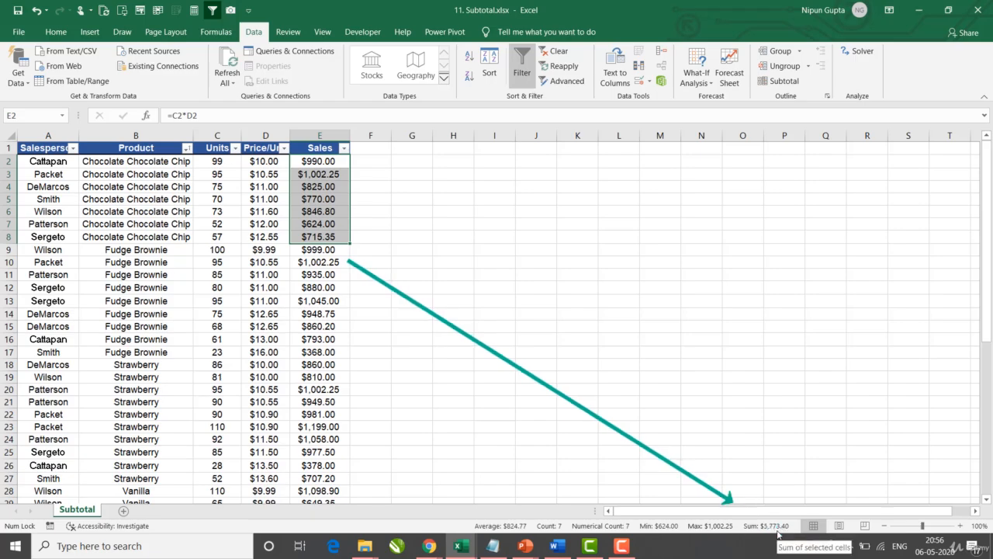
# Step: Insert a blank row 9 below the Chocolate Chocolate Chip rows
pyautogui.moveTo(604, 299); pyautogui.dragTo(577, 287)
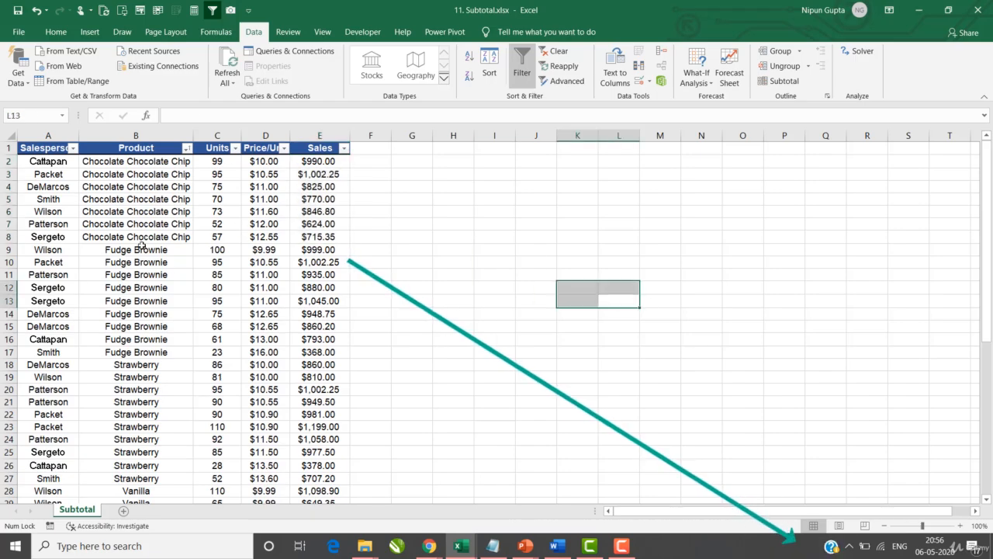
pyautogui.click(9, 249)
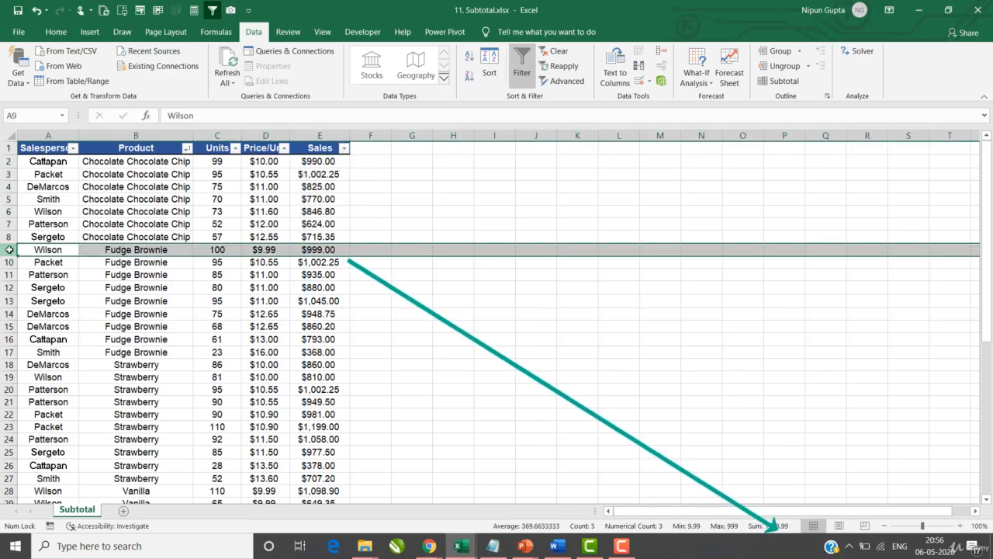
pyautogui.hotkey('ctrl', 'shift', '=')
# Step: Enter =SUM(E2:E8) in E9 and verify it totals $5,773.40
pyautogui.click(320, 246)
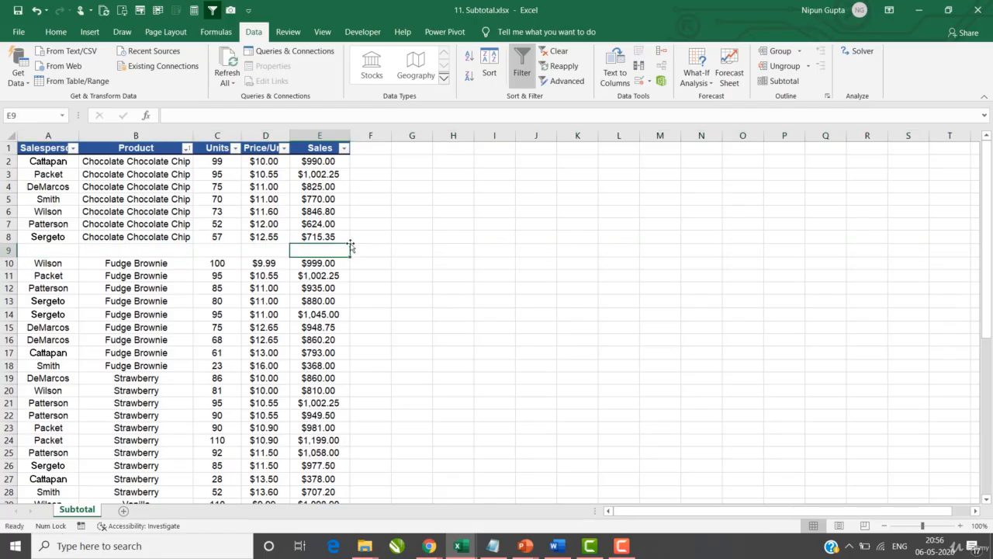
pyautogui.write('=sum')
pyautogui.press('Tab')
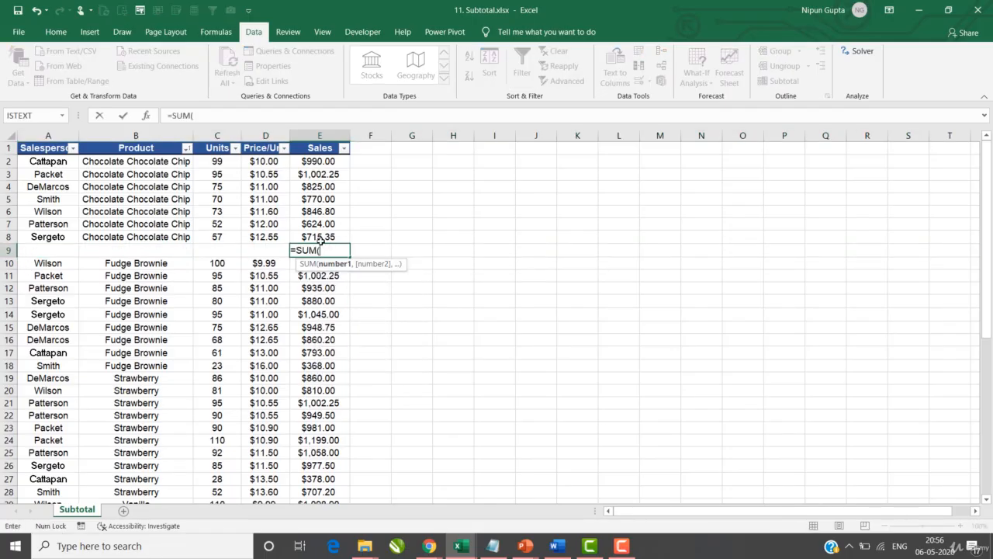
pyautogui.moveTo(338, 162); pyautogui.dragTo(321, 240)
pyautogui.press('Return')
pyautogui.click(338, 250)
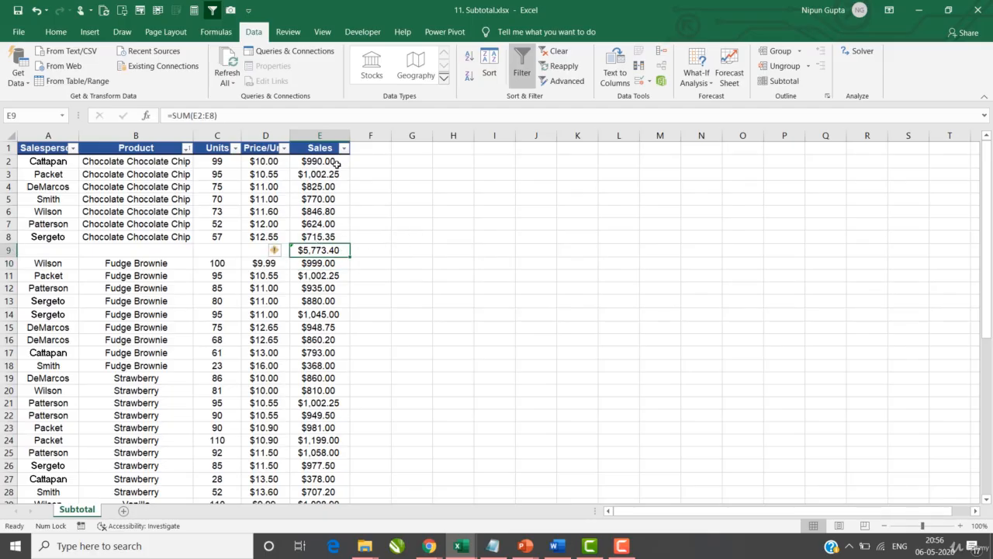
pyautogui.moveTo(338, 162)
pyautogui.mouseDown()
pyautogui.moveTo(320, 175)
pyautogui.moveTo(321, 236)
pyautogui.mouseUp()
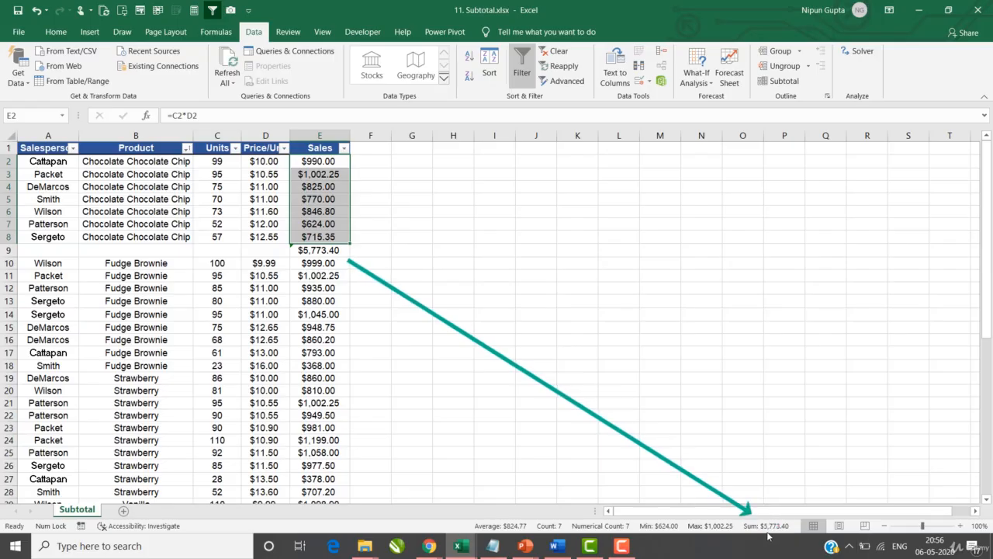
pyautogui.click(331, 253)
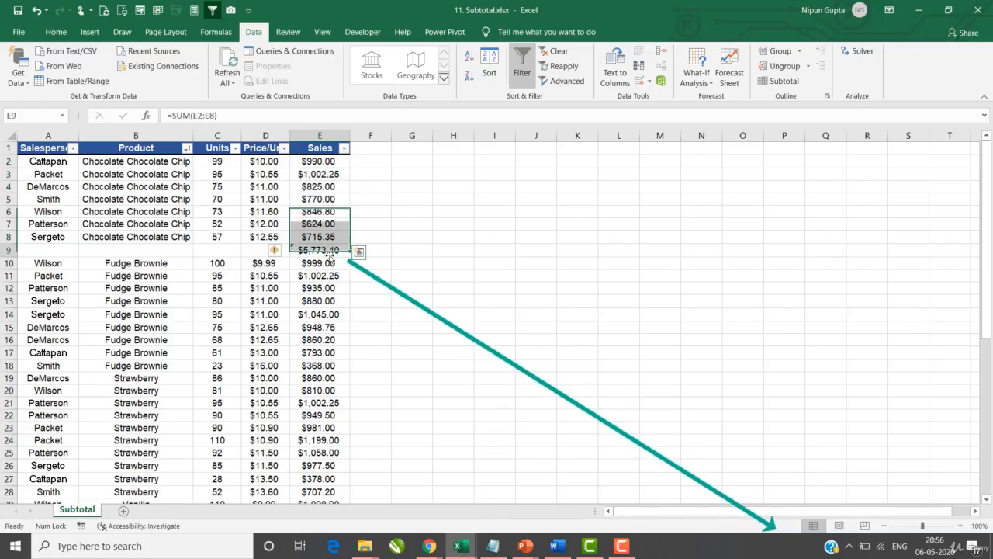
# Step: Insert a blank row 19 below the Fudge Brownie rows and clear the stray entry in E19
pyautogui.click(4, 378)
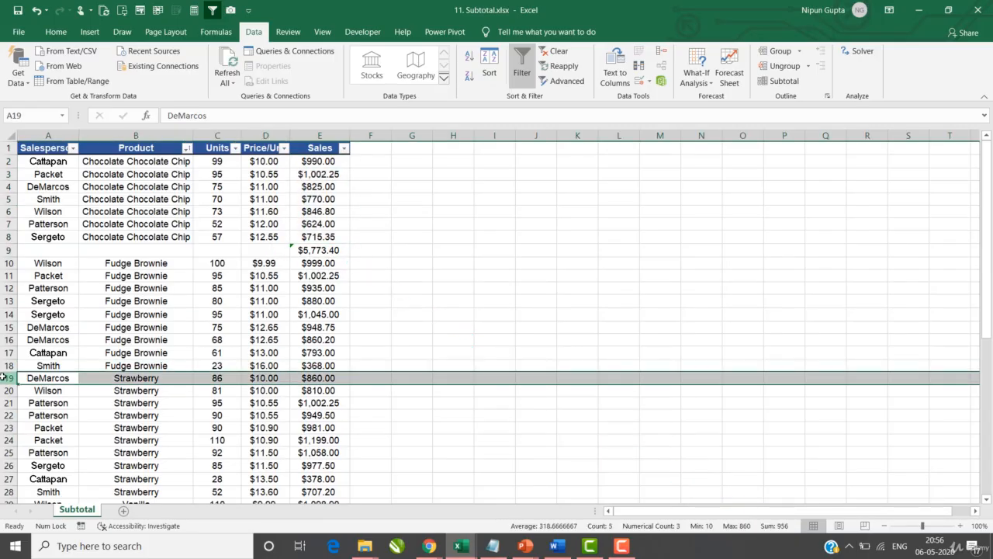
pyautogui.hotkey('ctrl', 'shift', '+')
pyautogui.click(336, 378)
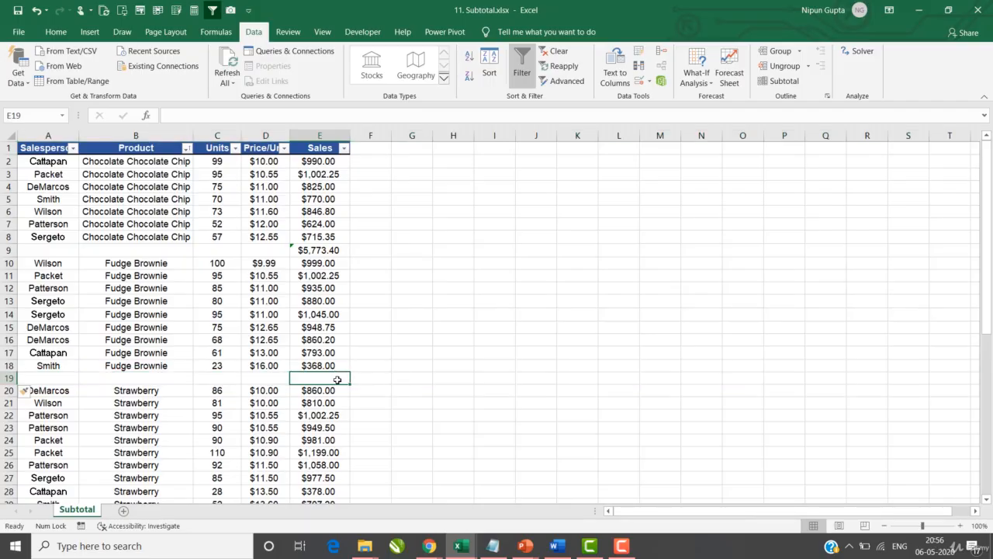
pyautogui.write('Sum')
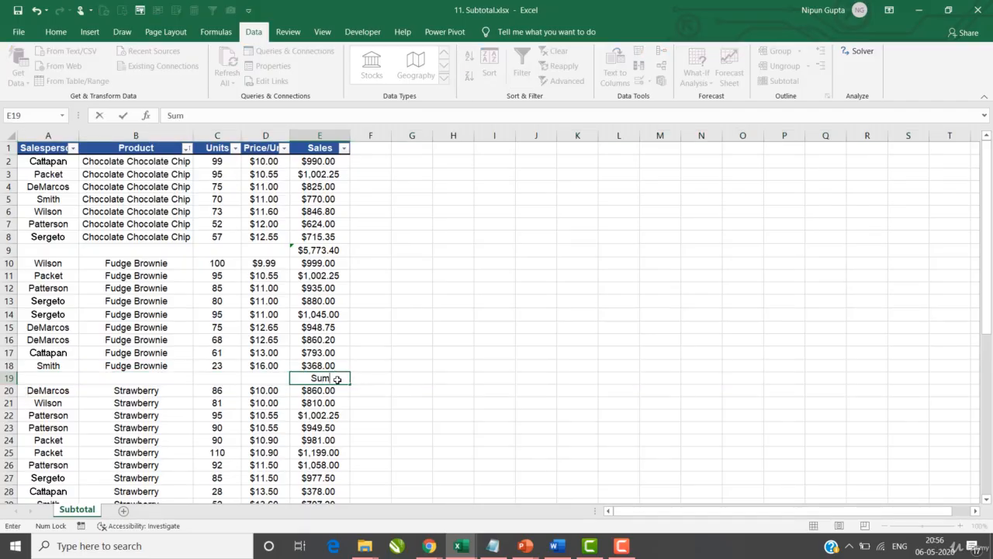
pyautogui.press('Tab')
pyautogui.doubleClick(337, 379)
pyautogui.press('BackSpace')
pyautogui.press('BackSpace')
pyautogui.press('BackSpace')
# Step: Enter =SUM(E10:E18) in E19 and confirm the $7,831.20 total
pyautogui.write('=sum')
pyautogui.press('Tab')
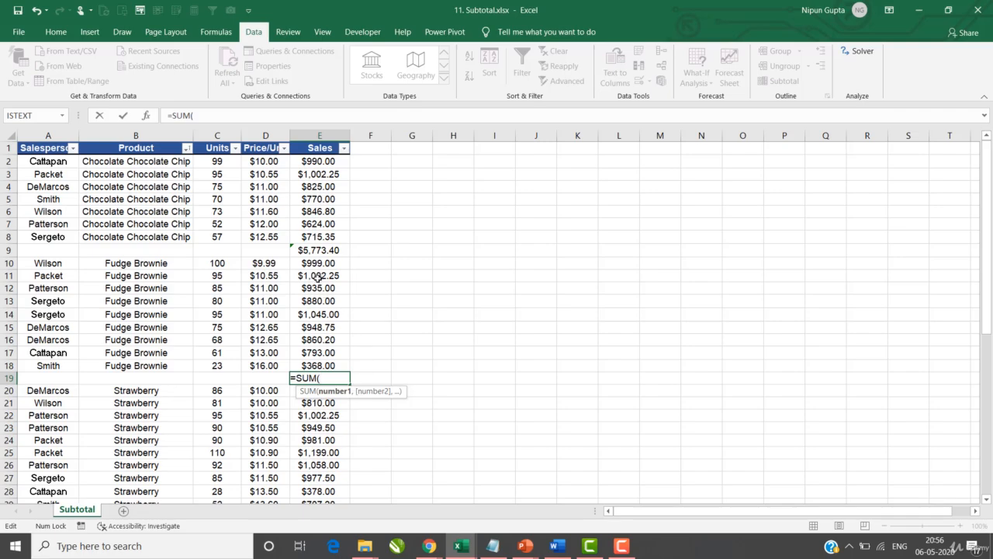
pyautogui.moveTo(330, 264); pyautogui.dragTo(319, 362)
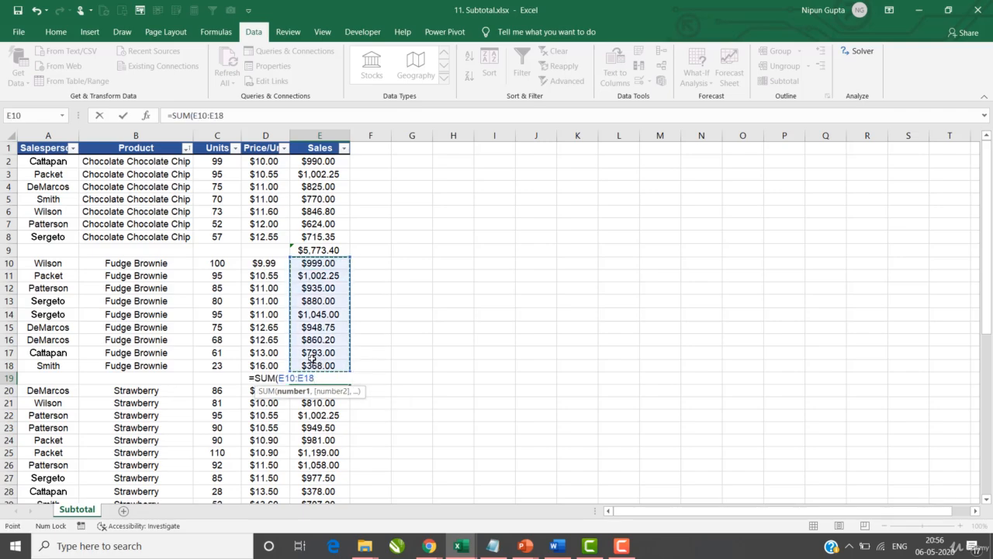
pyautogui.press('Return')
pyautogui.click(309, 379)
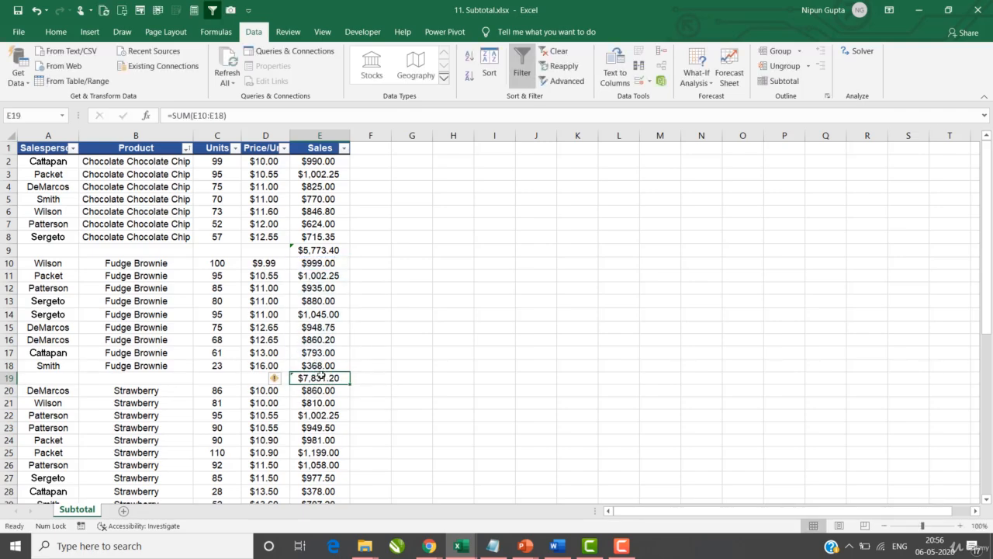
pyautogui.moveTo(321, 264); pyautogui.dragTo(319, 365)
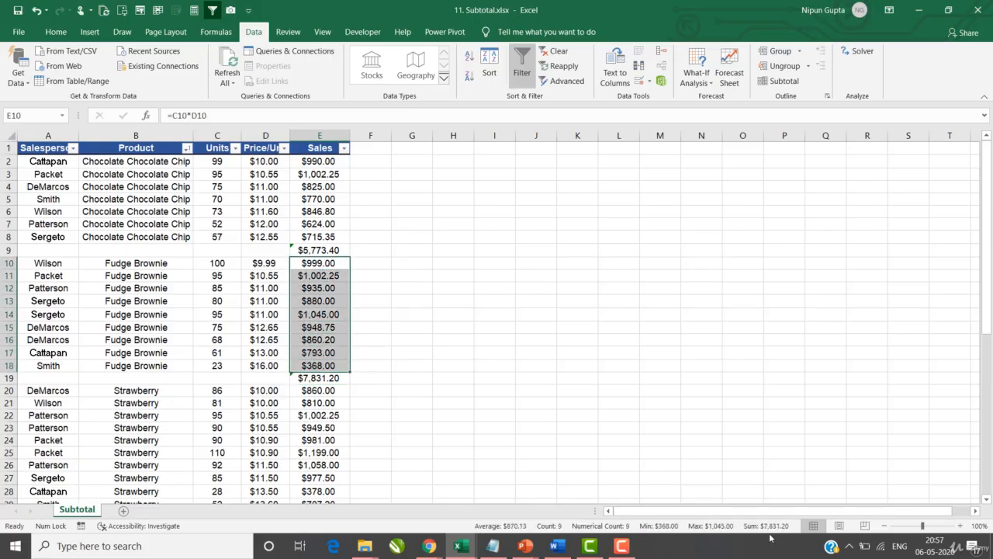
pyautogui.scroll(-5, 173, 313)
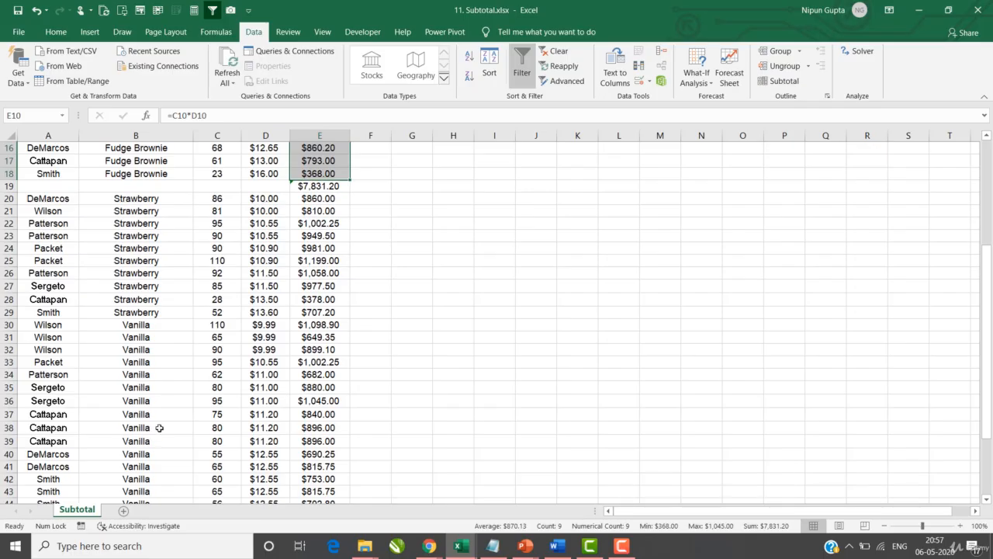
pyautogui.scroll(5, 160, 428)
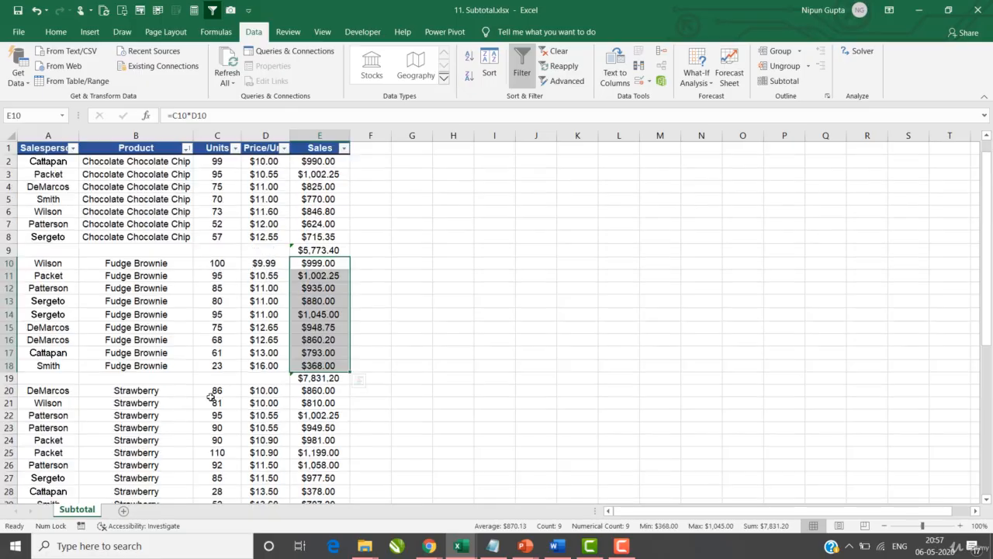
# Step: Delete the manual Chocolate Chocolate Chip and Fudge Brownie total rows
pyautogui.click(455, 302)
pyautogui.click(10, 249)
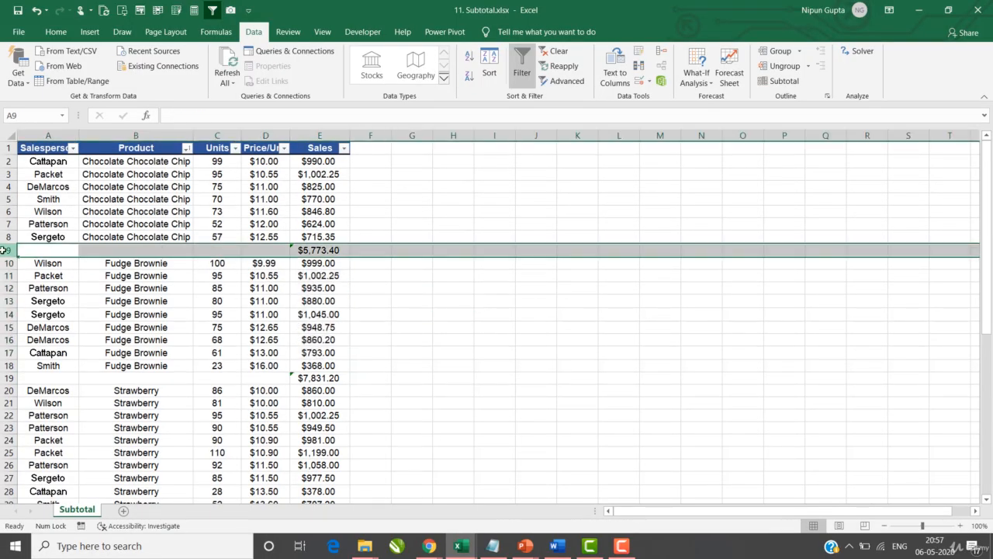
pyautogui.hotkey('ctrl', '-')
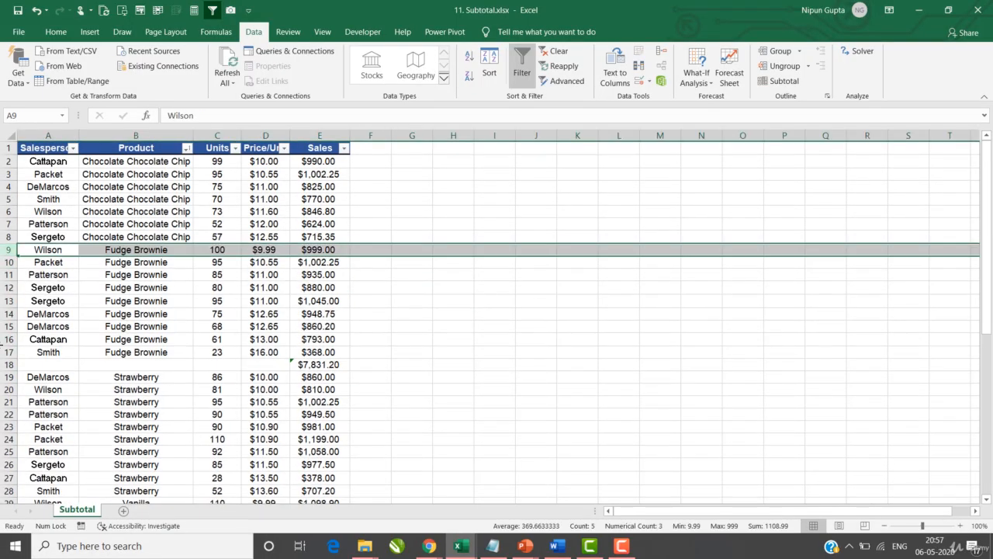
pyautogui.click(9, 364)
pyautogui.hotkey('ctrl', '-')
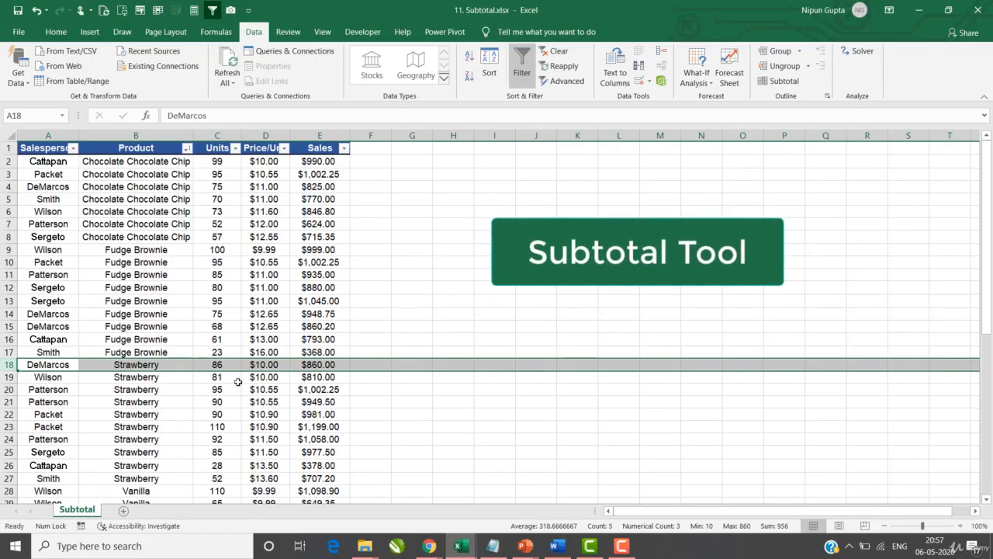
# Step: Apply Data > Subtotal at each change in Product, using Sum on Sales
pyautogui.click(198, 249)
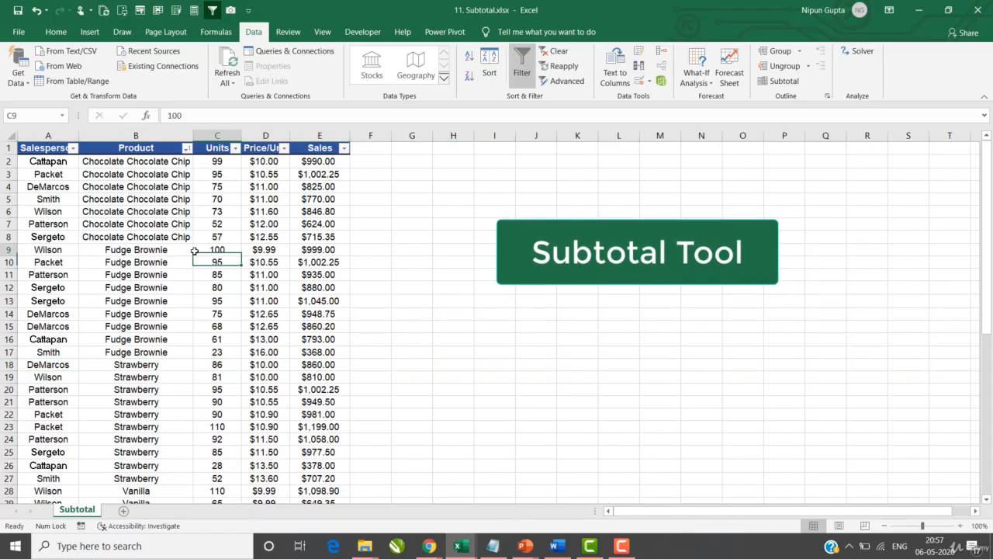
pyautogui.click(55, 32)
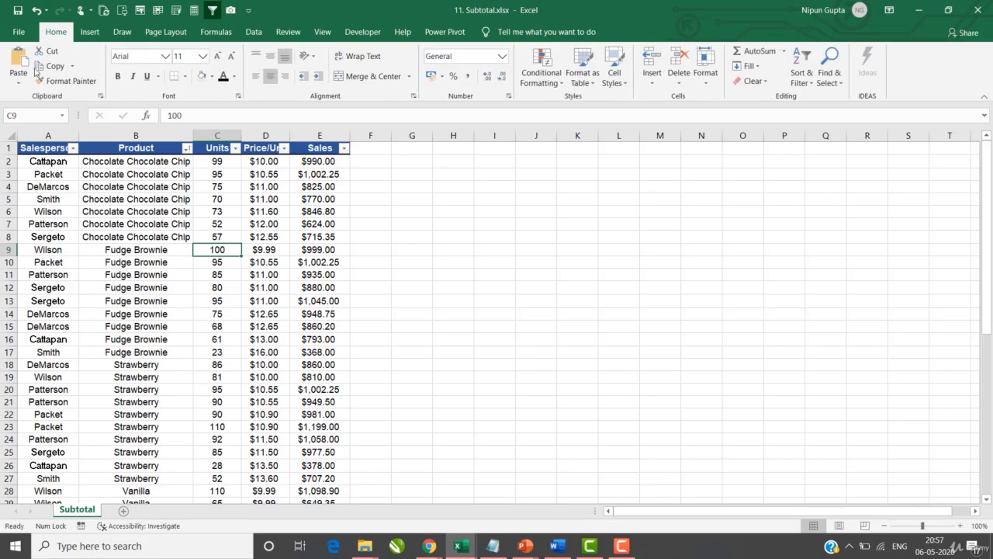
pyautogui.click(253, 31)
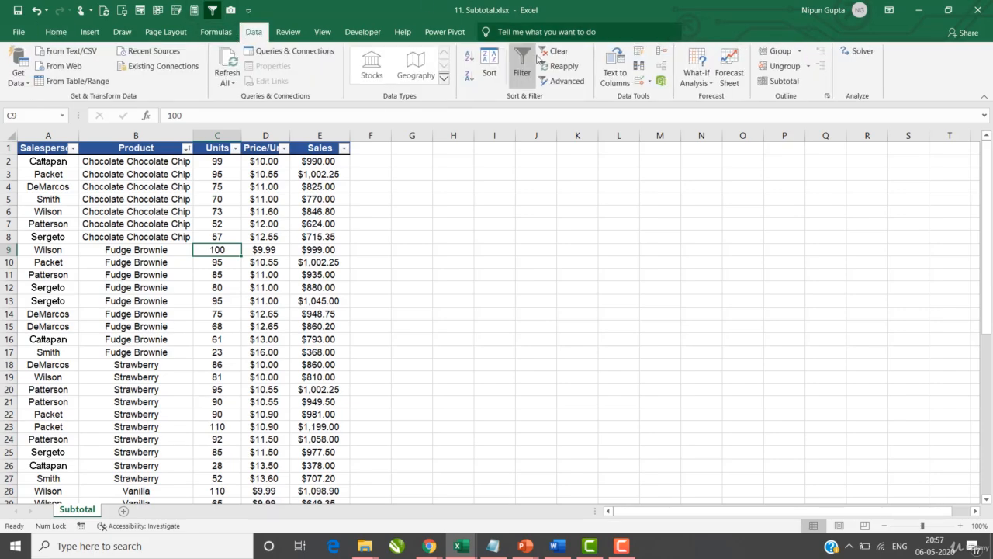
pyautogui.click(791, 83)
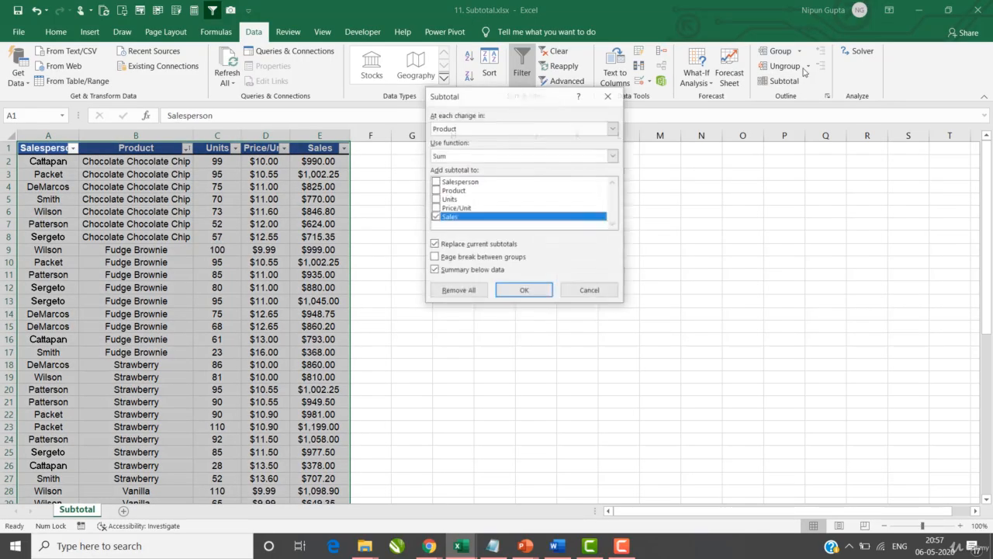
pyautogui.moveTo(516, 94); pyautogui.dragTo(454, 129)
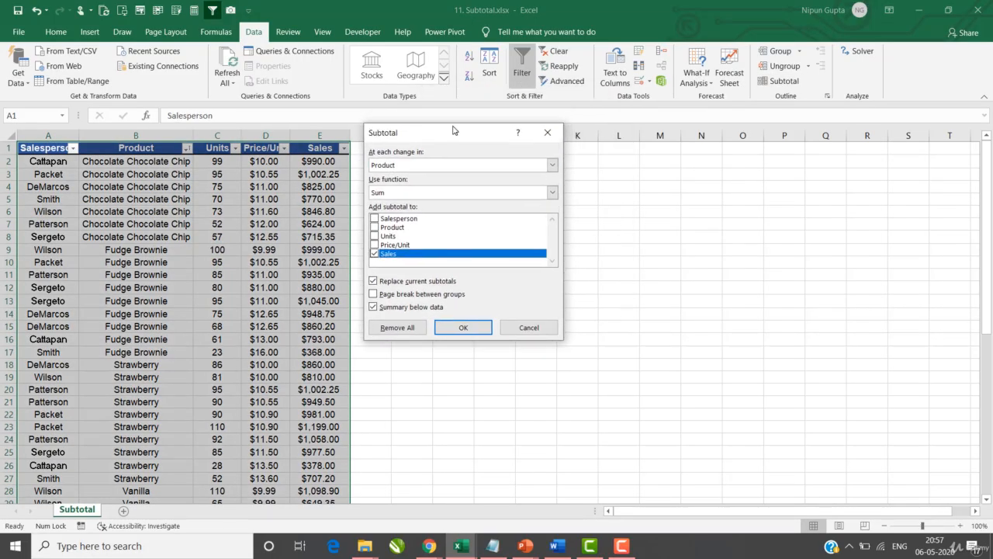
pyautogui.click(412, 165)
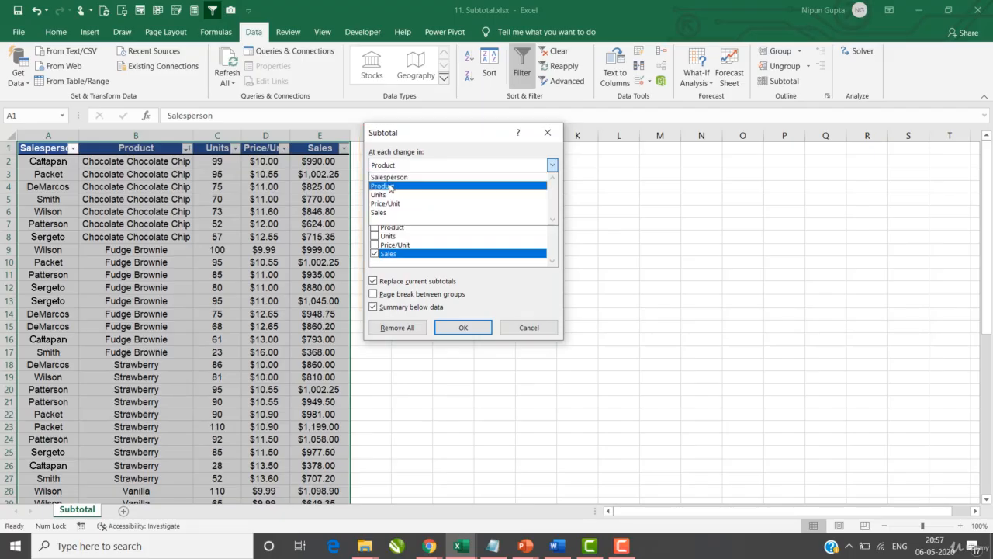
pyautogui.click(391, 187)
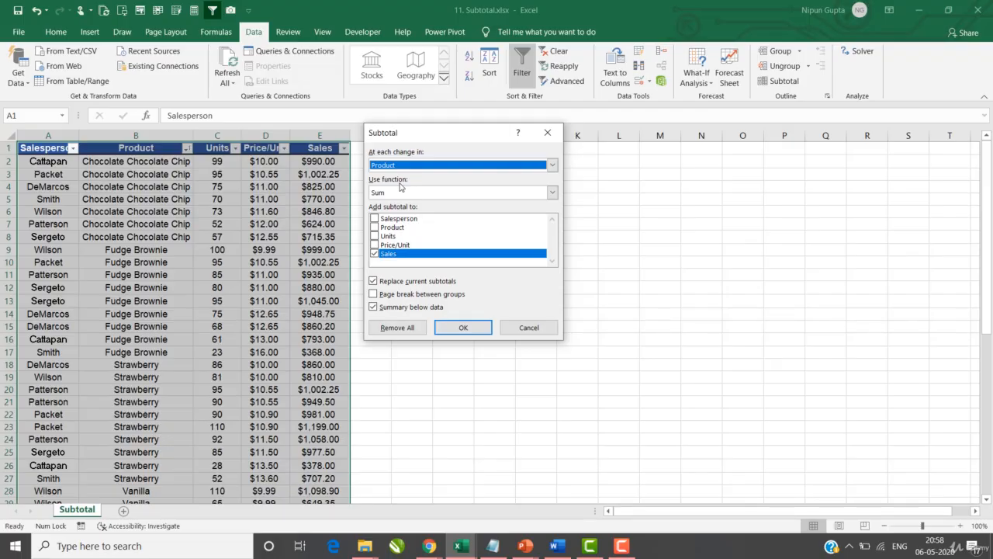
pyautogui.click(552, 192)
pyautogui.click(449, 213)
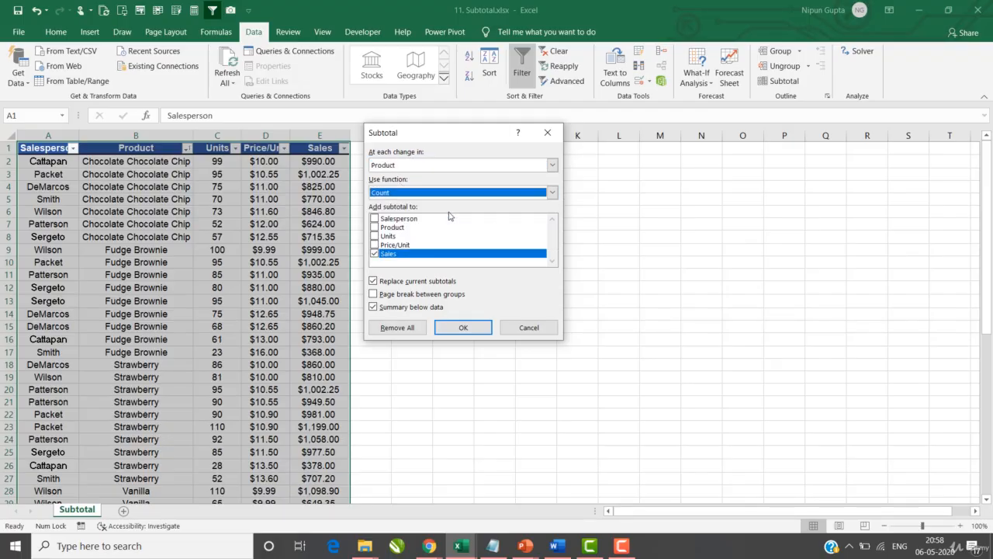
pyautogui.click(552, 192)
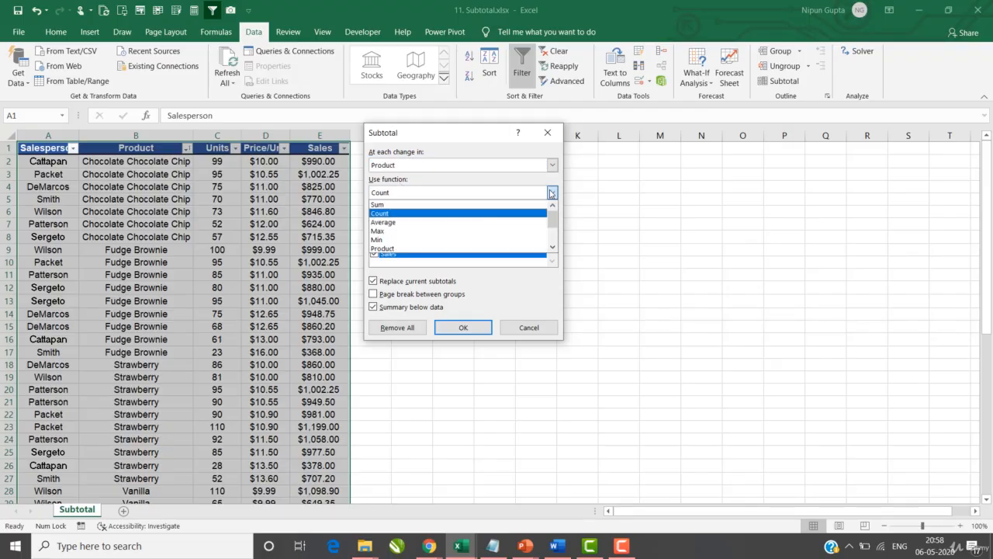
pyautogui.click(395, 205)
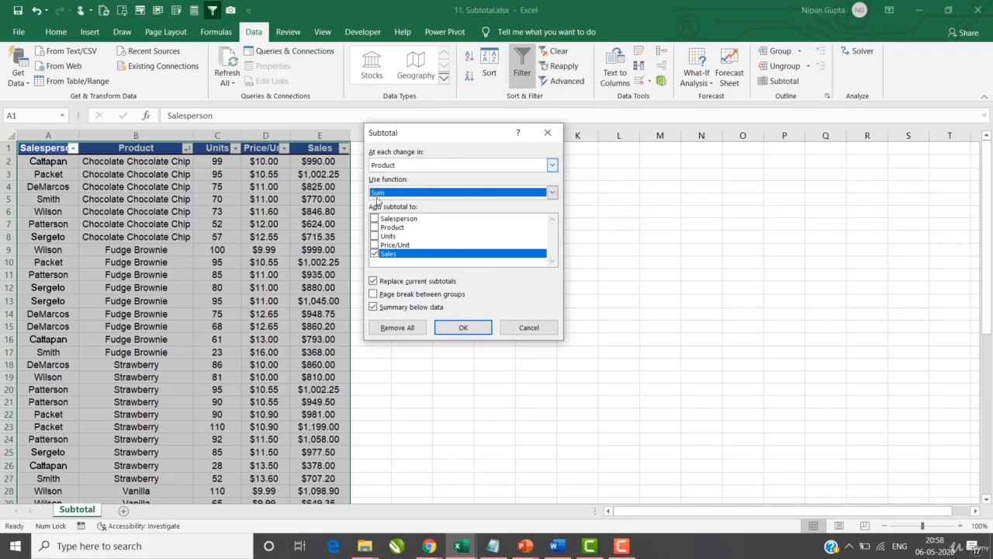
pyautogui.click(462, 327)
pyautogui.click(495, 312)
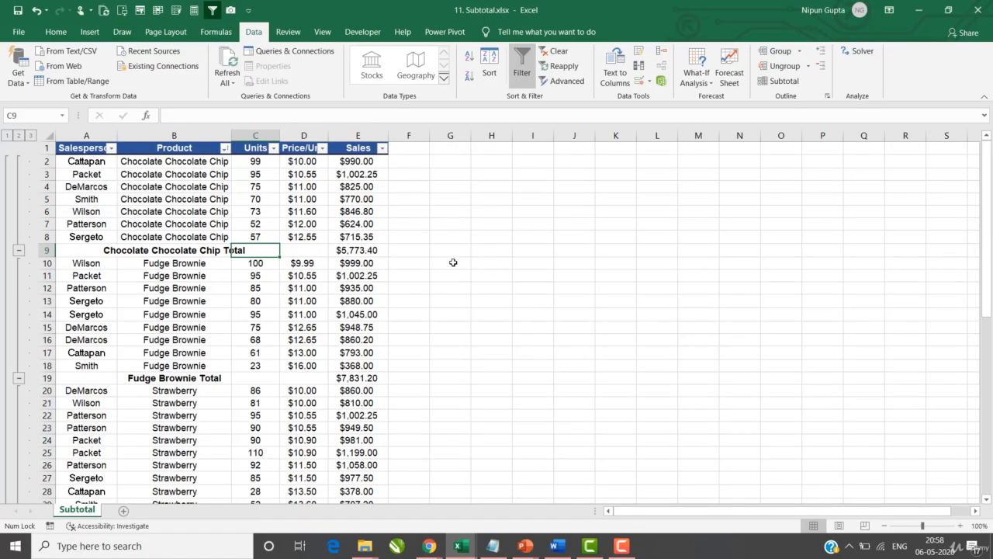
# Step: Shade the Chocolate Chocolate Chip Total cell E9 light blue
pyautogui.click(340, 251)
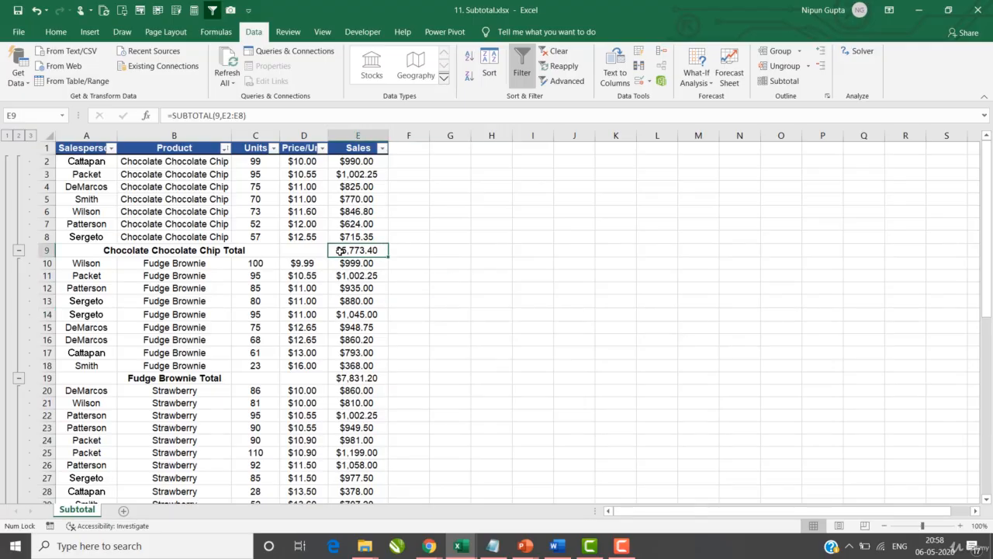
pyautogui.click(55, 32)
pyautogui.click(211, 76)
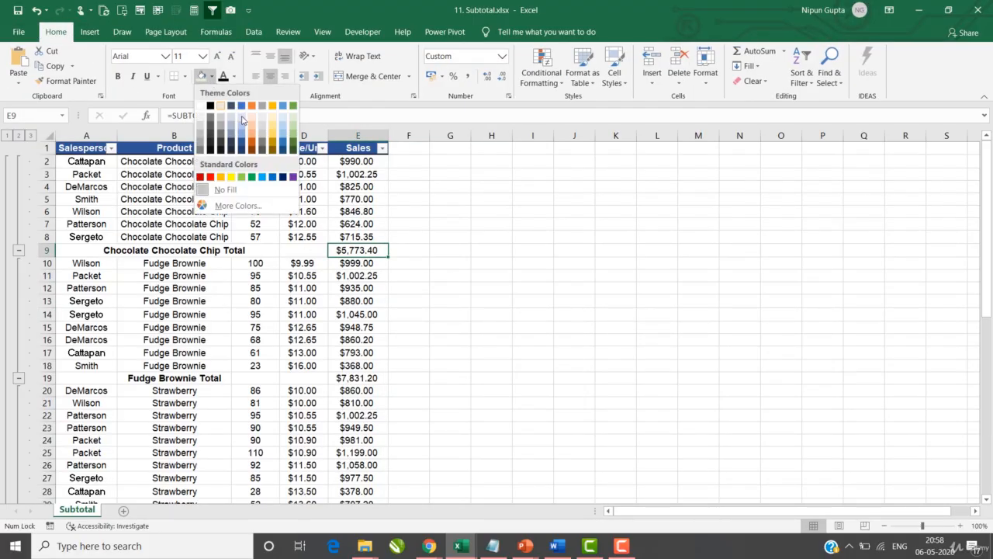
pyautogui.click(243, 119)
pyautogui.click(422, 235)
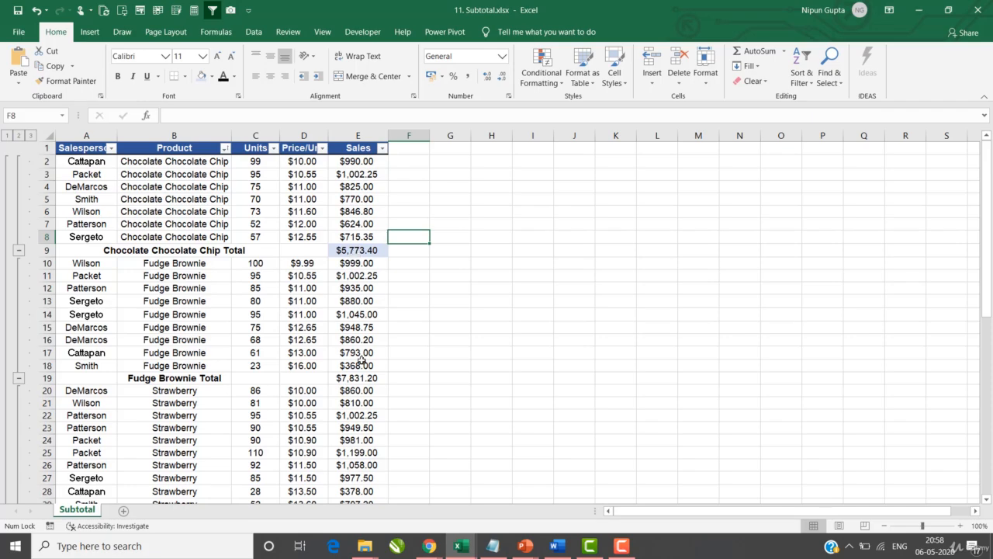
# Step: Step through the Fudge Brownie and Strawberry Total sales cells
pyautogui.moveTo(365, 378); pyautogui.dragTo(361, 365)
pyautogui.scroll(-3, 394, 275)
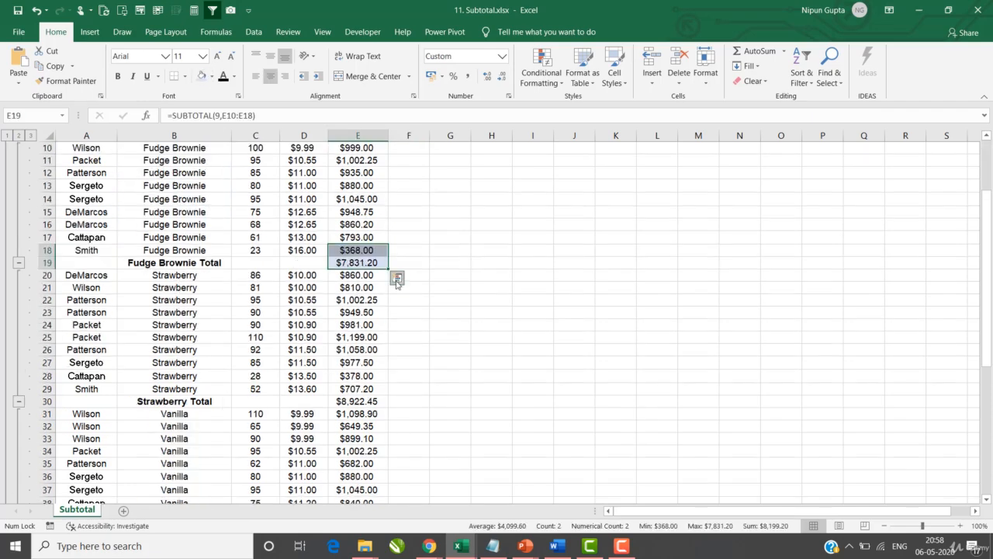
pyautogui.click(364, 262)
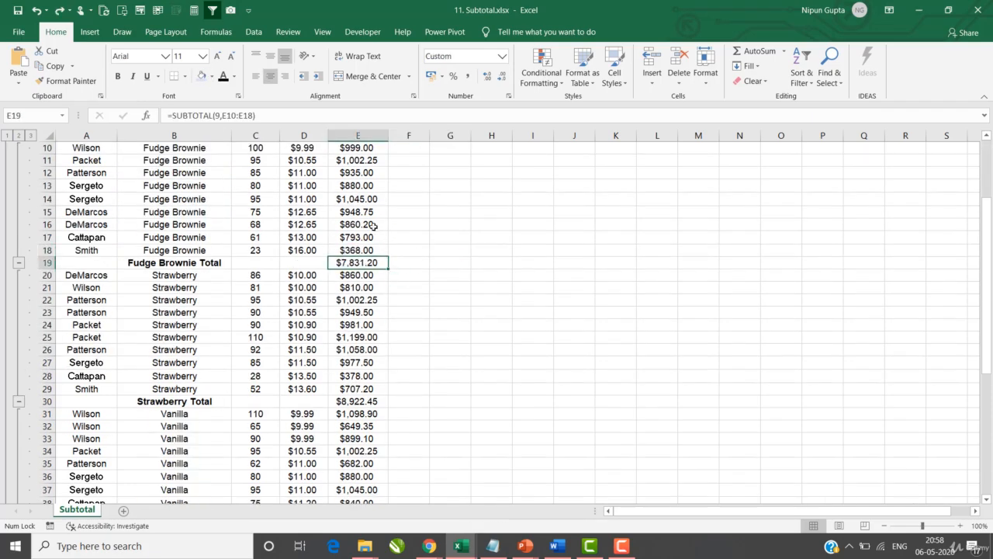
pyautogui.scroll(-2, 364, 285)
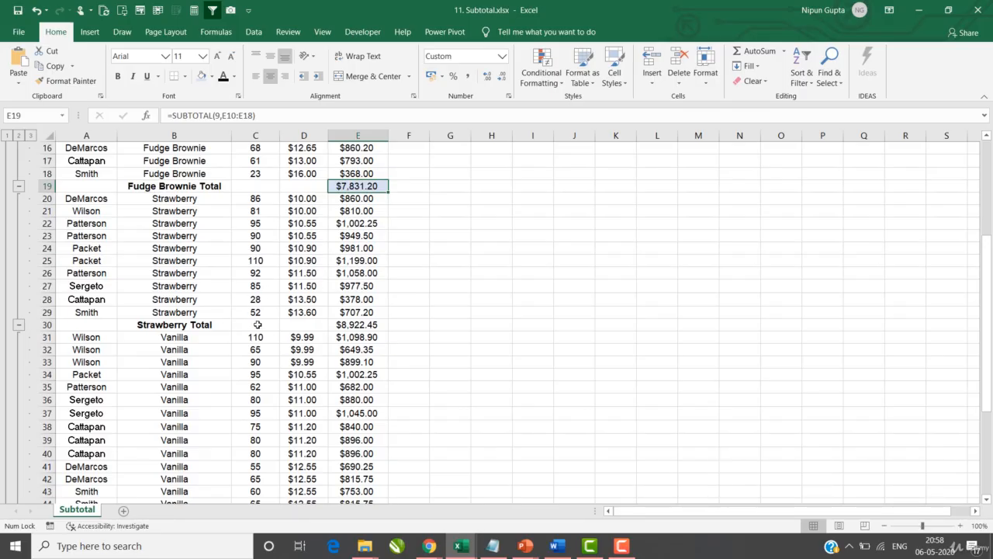
pyautogui.click(359, 285)
pyautogui.click(357, 324)
pyautogui.scroll(-3, 292, 217)
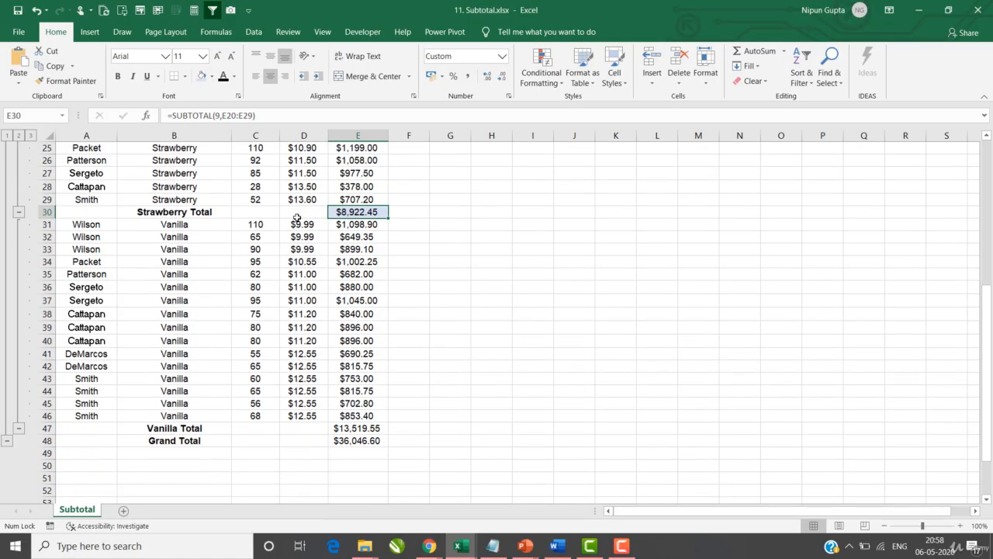
# Step: Shade the Vanilla Total cell ($13,519.55) light blue to match the other subtotals
pyautogui.click(359, 428)
pyautogui.moveTo(359, 428); pyautogui.dragTo(359, 415)
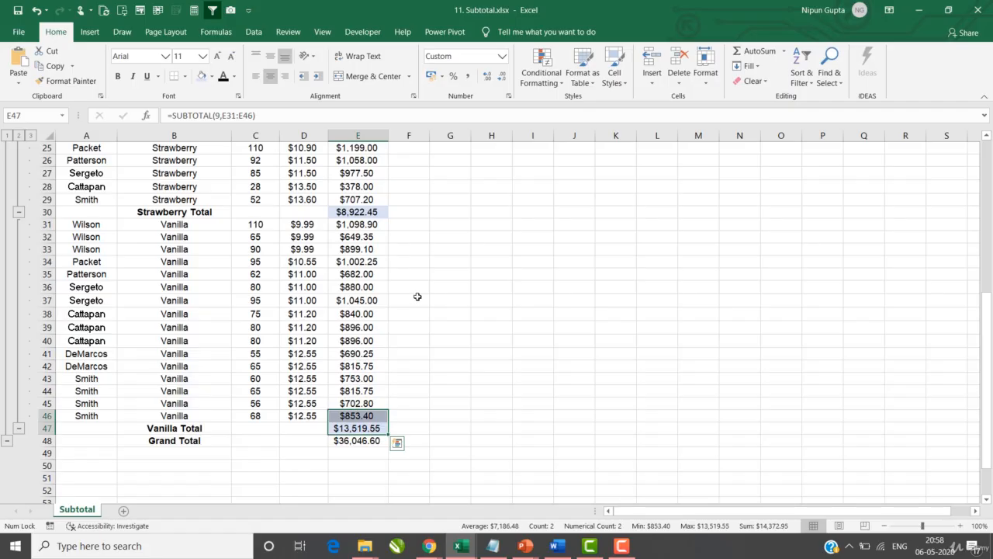
pyautogui.click(364, 428)
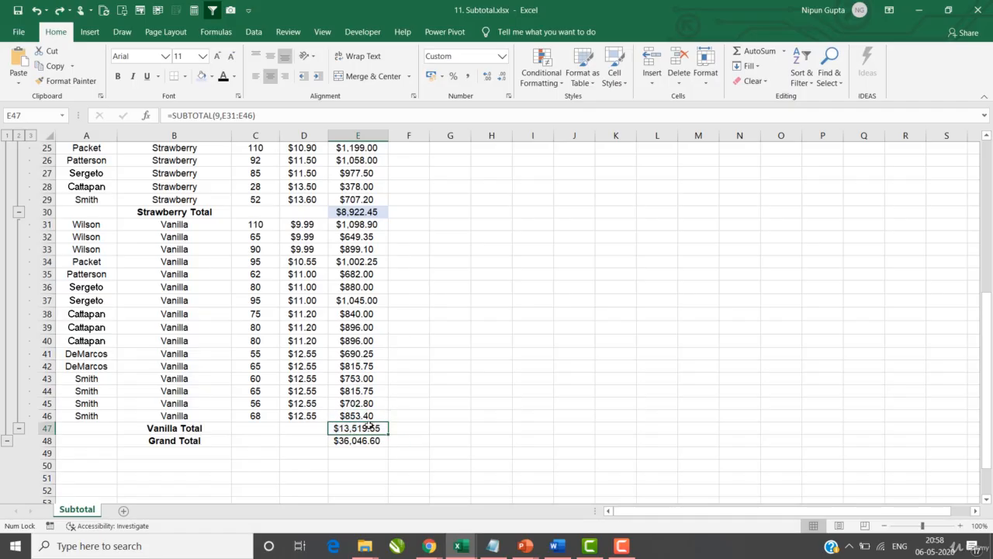
pyautogui.click(201, 76)
pyautogui.click(308, 274)
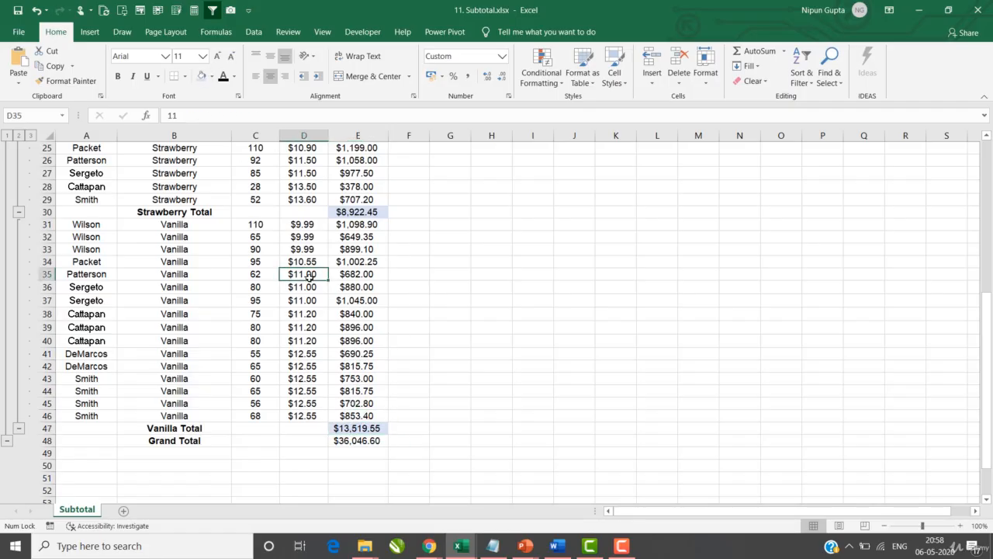
pyautogui.scroll(8, 309, 274)
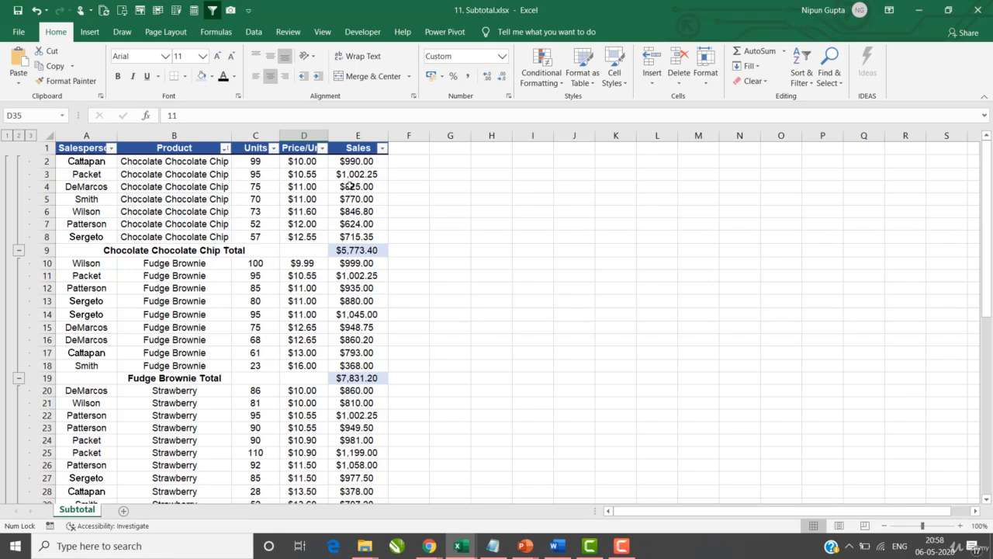
pyautogui.moveTo(369, 160); pyautogui.dragTo(364, 238)
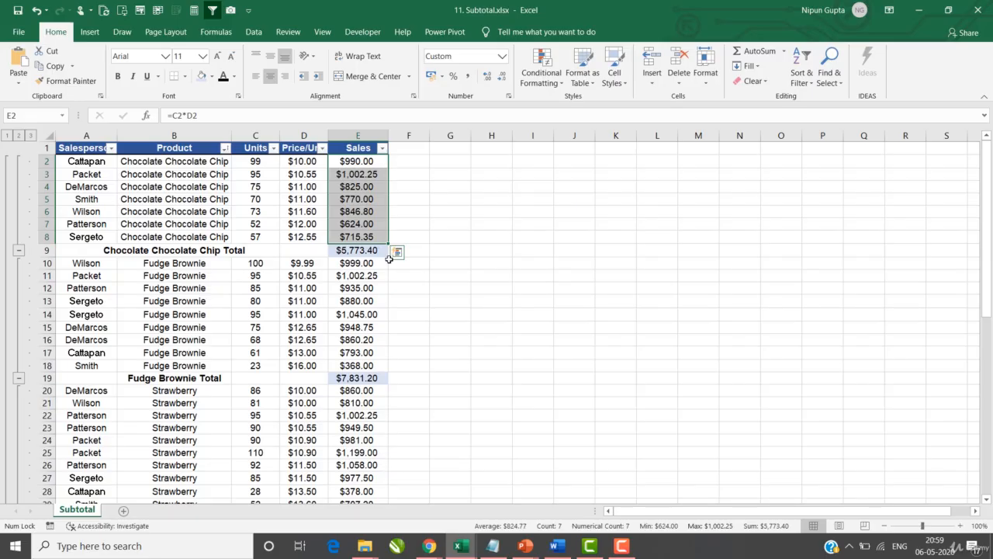
# Step: Fill the $36,046.60 Grand Total cell with green
pyautogui.scroll(-7, 393, 253)
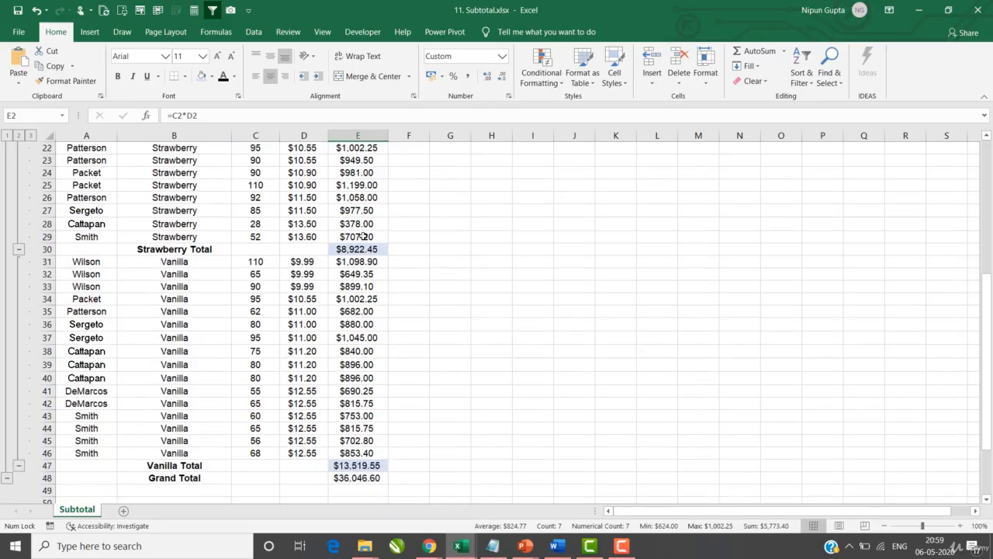
pyautogui.click(361, 477)
pyautogui.click(211, 76)
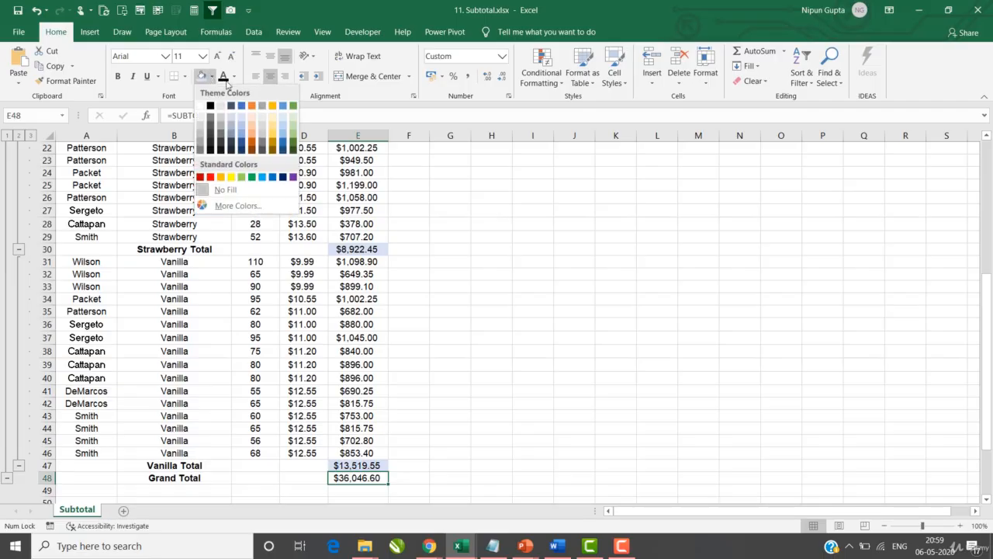
pyautogui.click(251, 177)
pyautogui.click(532, 338)
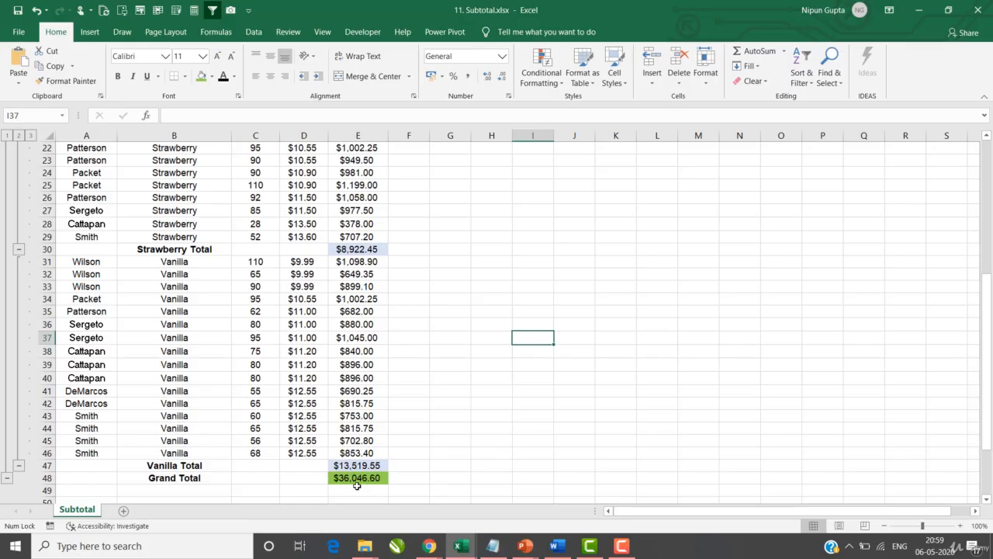
# Step: Inspect the Chocolate Chocolate Chip and Fudge Brownie subtotal formulas
pyautogui.scroll(7, 458, 432)
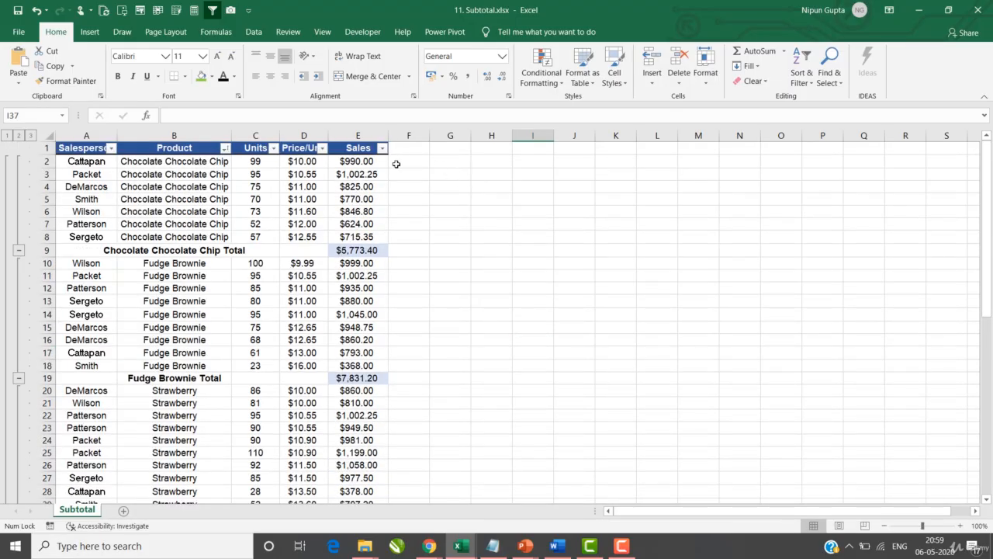
pyautogui.click(350, 249)
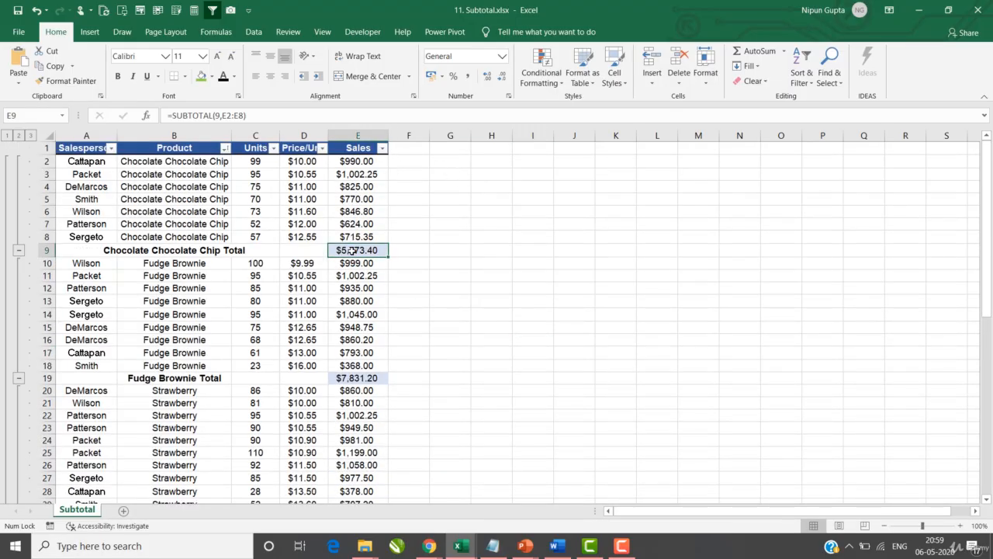
pyautogui.click(361, 377)
pyautogui.click(363, 253)
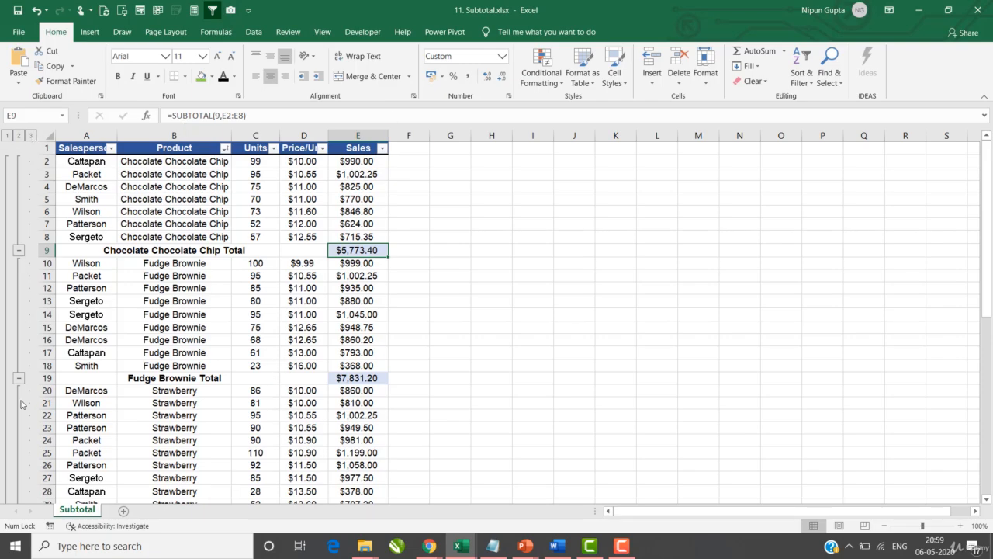
pyautogui.scroll(-6, 24, 392)
pyautogui.scroll(6, 24, 376)
pyautogui.click(17, 137)
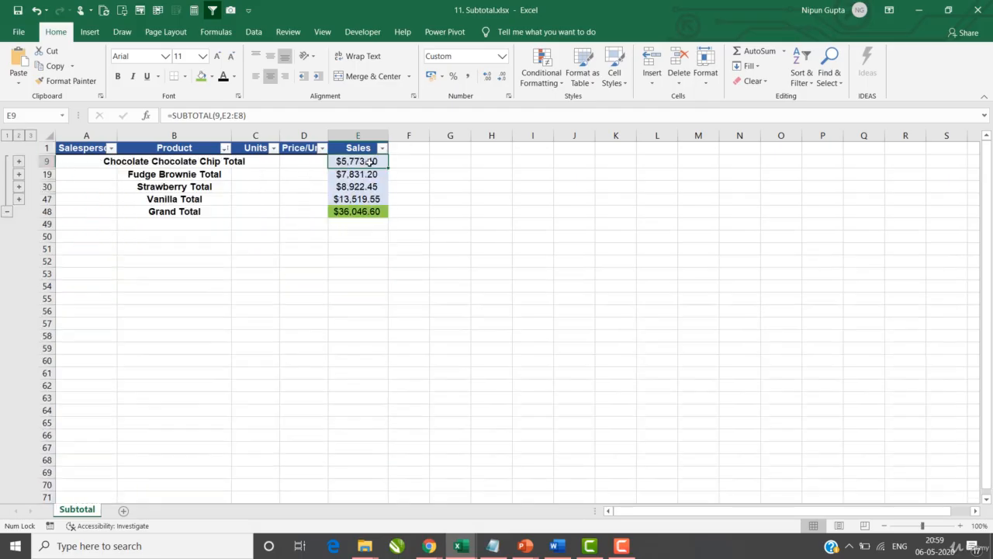
pyautogui.moveTo(368, 162); pyautogui.dragTo(368, 200)
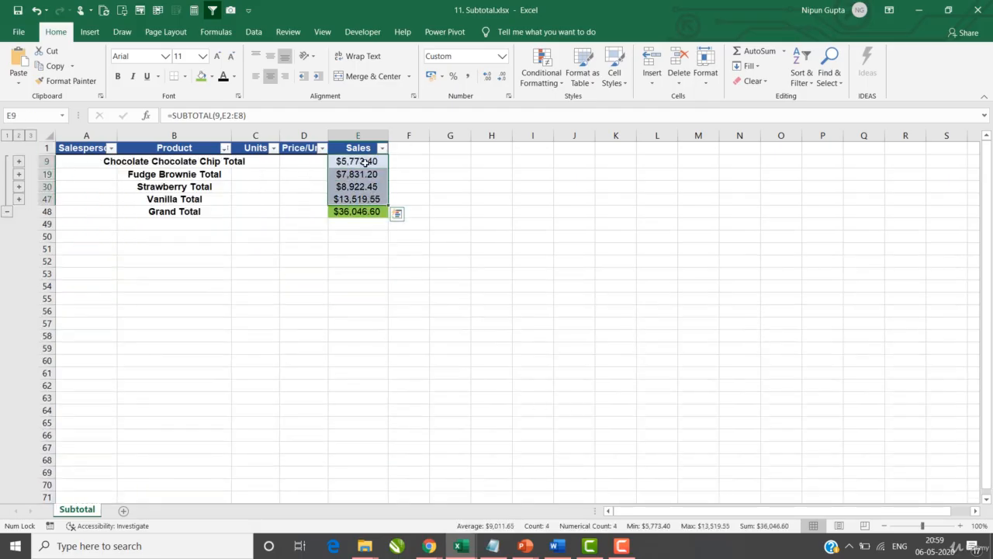
pyautogui.moveTo(366, 163); pyautogui.dragTo(367, 202)
pyautogui.click(6, 135)
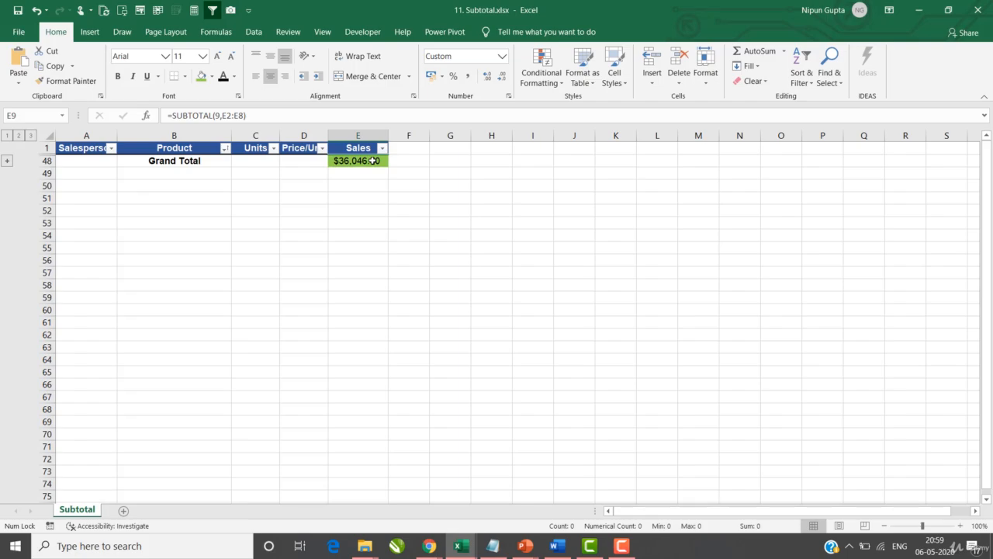
pyautogui.click(31, 135)
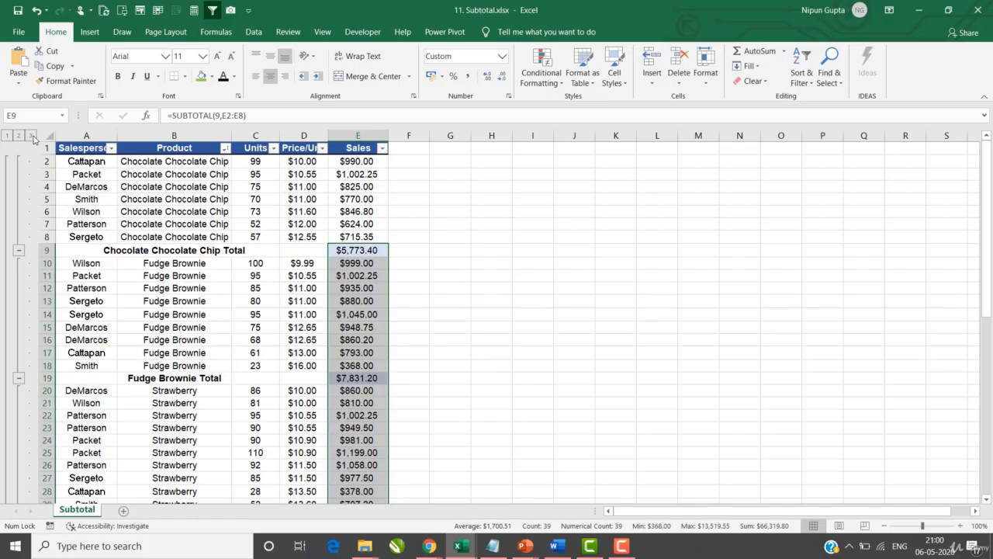
pyautogui.click(303, 211)
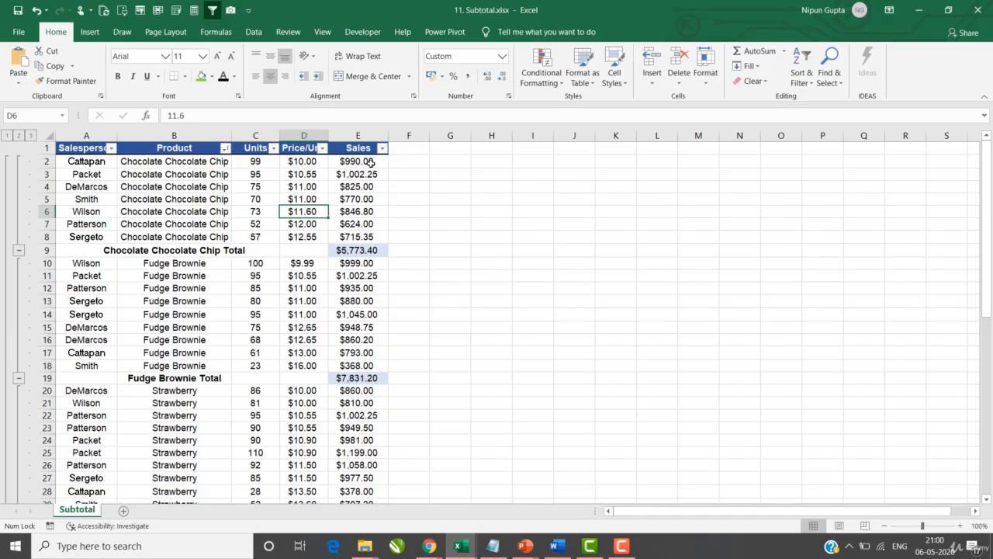
pyautogui.moveTo(368, 161); pyautogui.dragTo(354, 236)
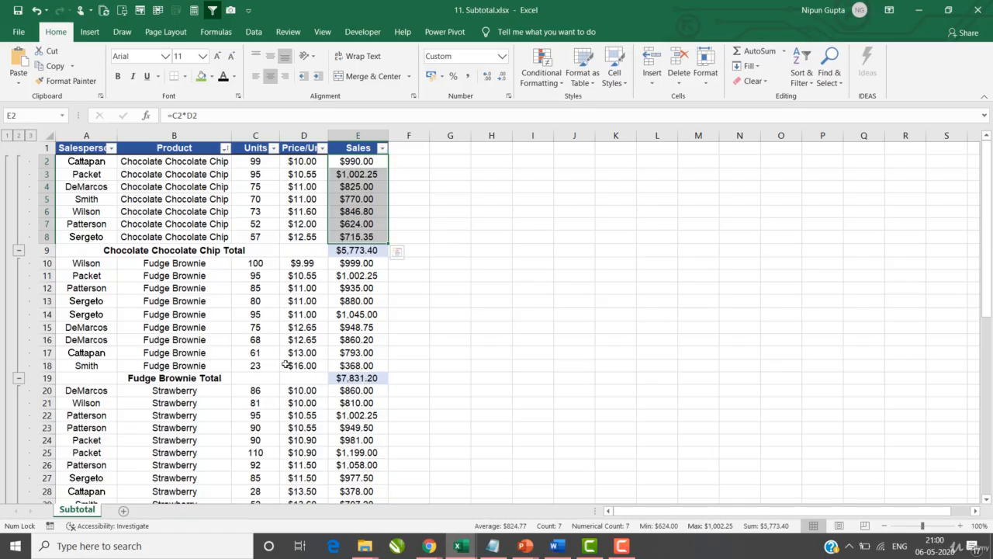
pyautogui.scroll(-3, 246, 343)
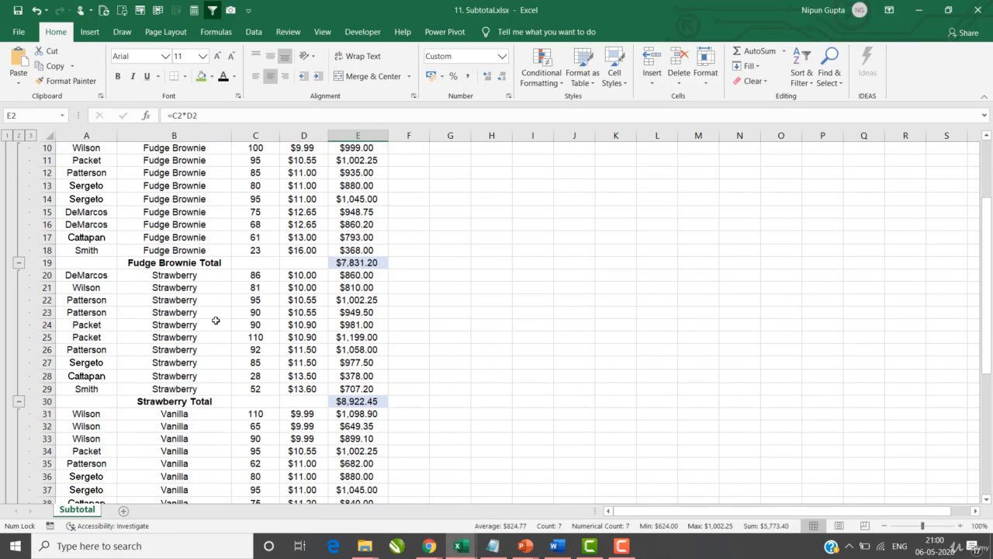
pyautogui.scroll(3, 246, 297)
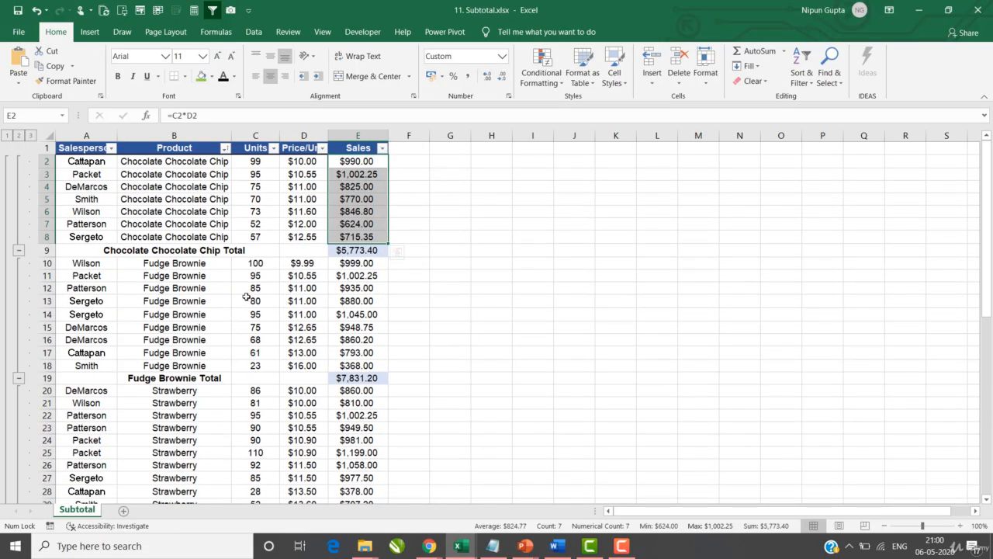
pyautogui.click(287, 275)
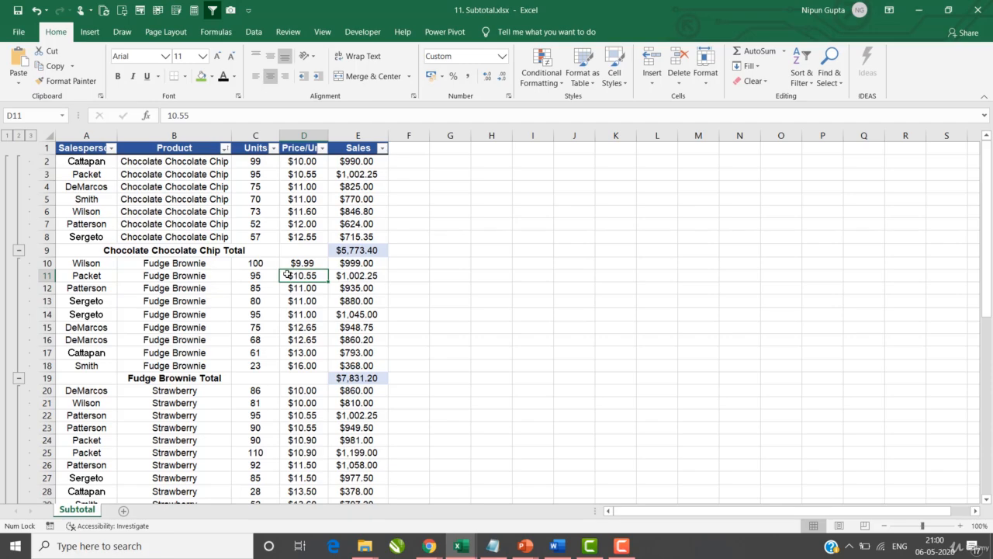
pyautogui.click(248, 188)
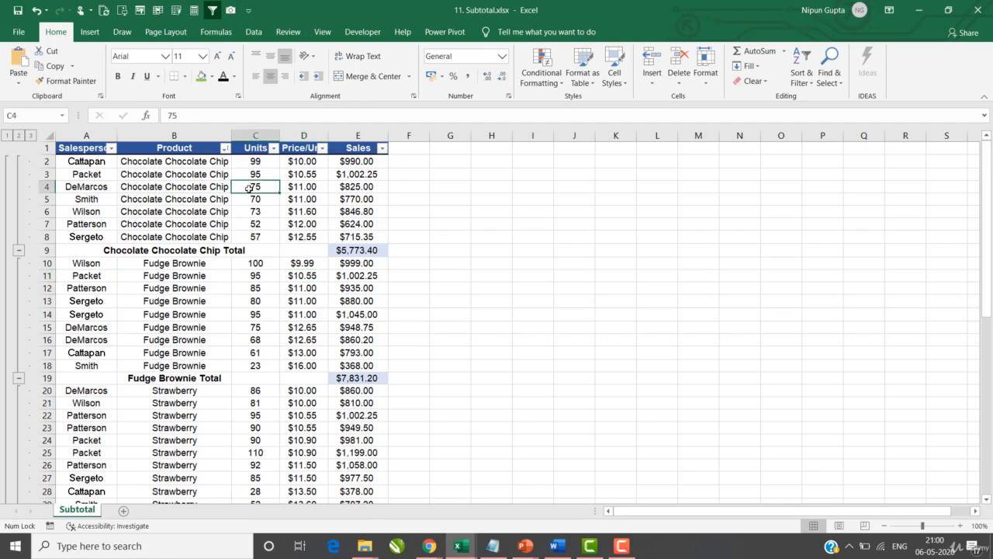